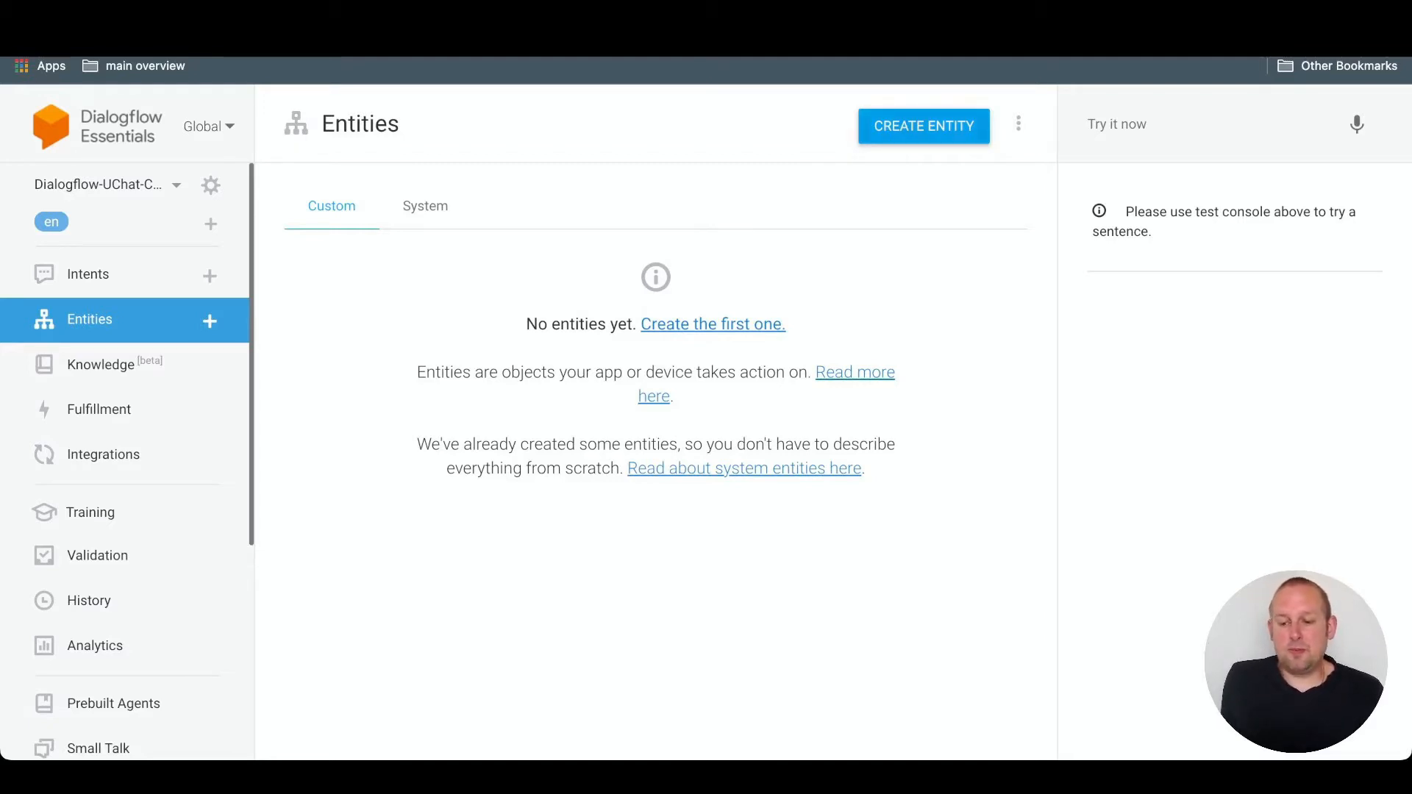
- Create a new entity named Car_Brand and allow automated expansion for it
click(924, 127)
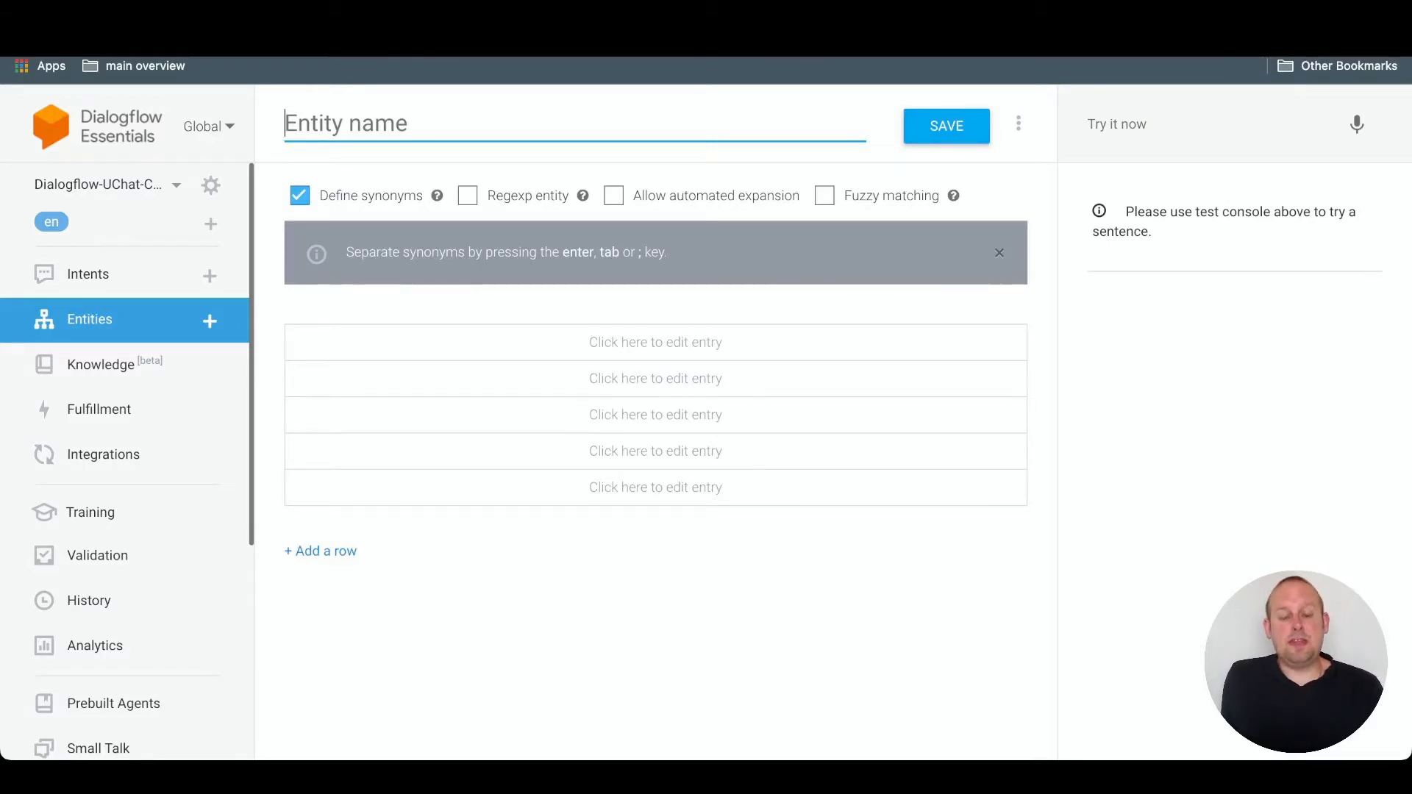
text(Car)
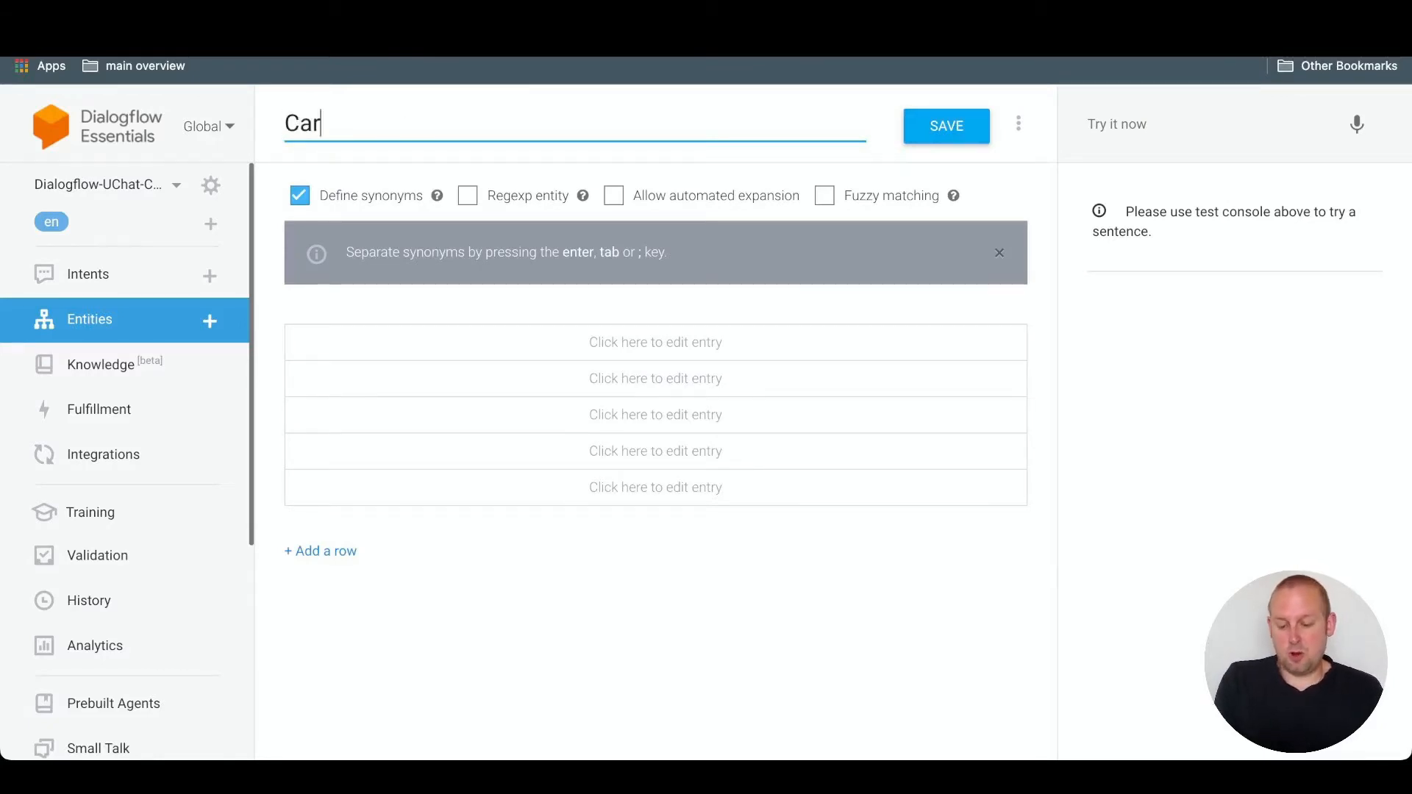
text(_Brand)
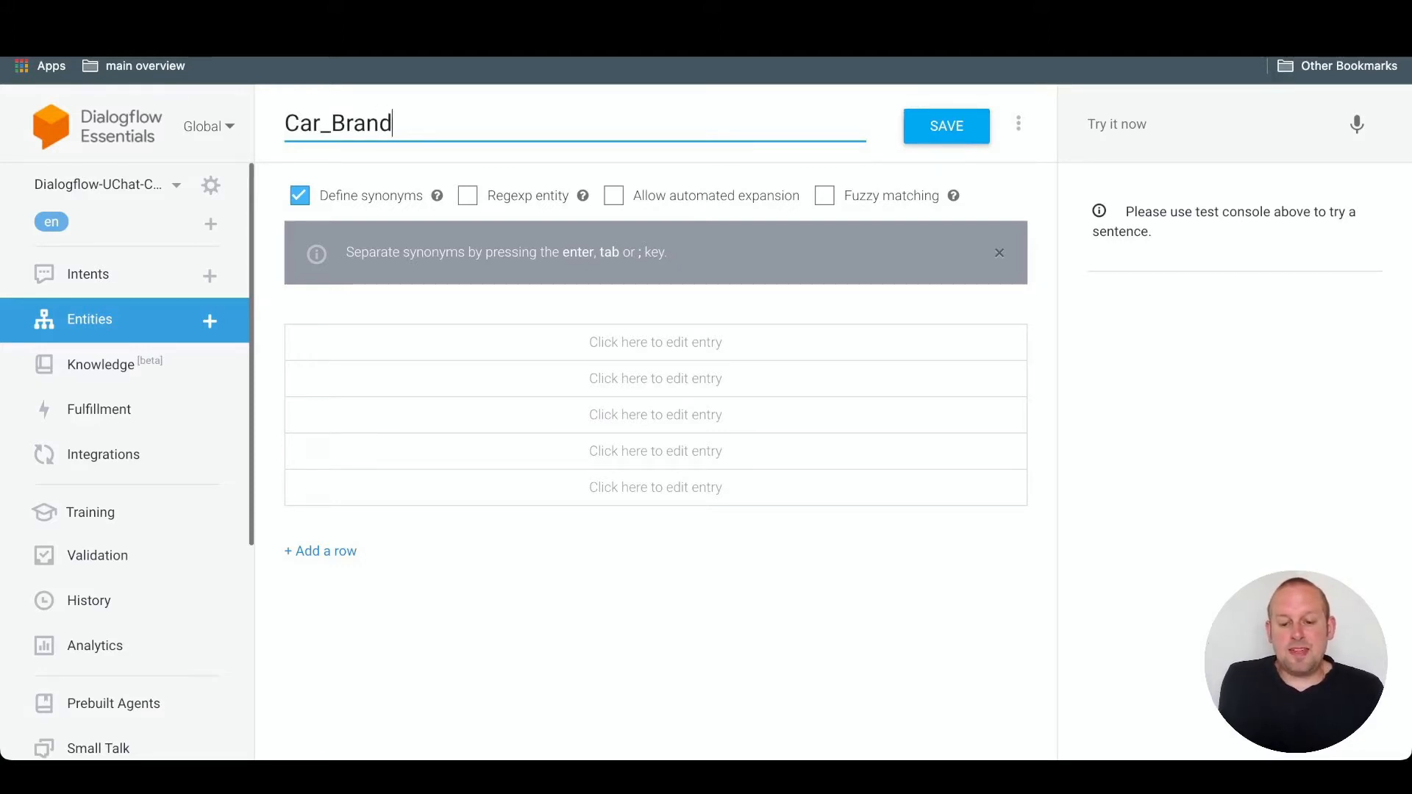
key(Tab)
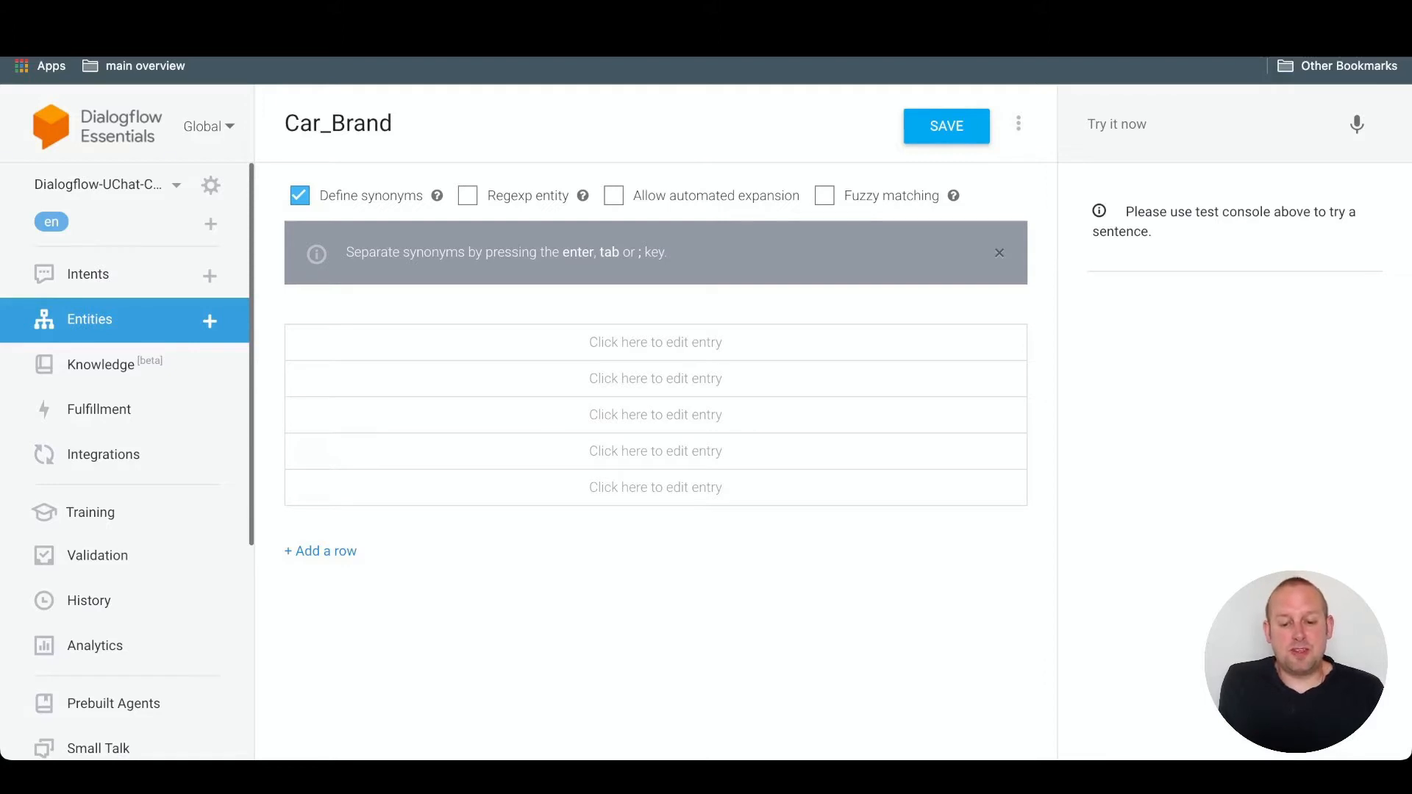
mouse_move(437, 196)
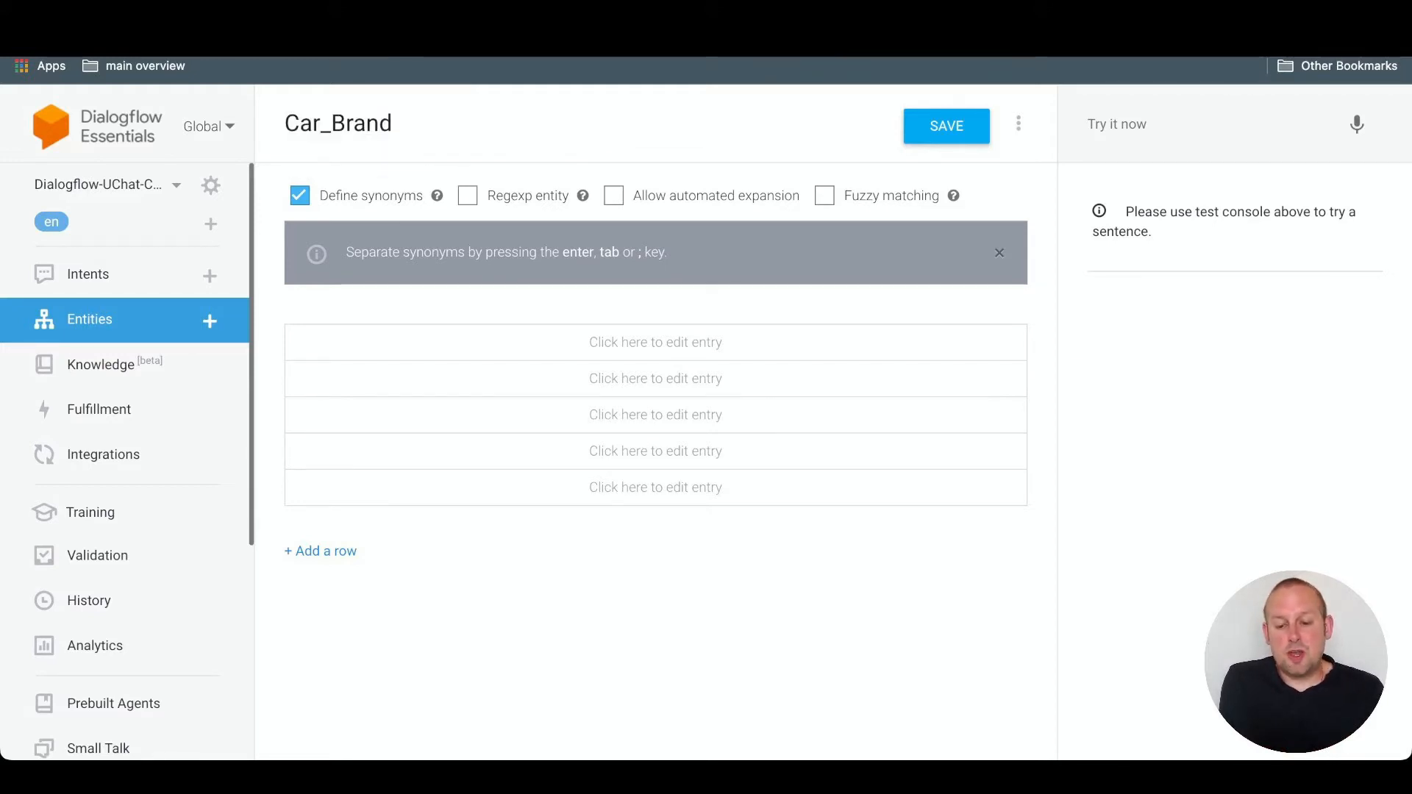
mouse_move(583, 196)
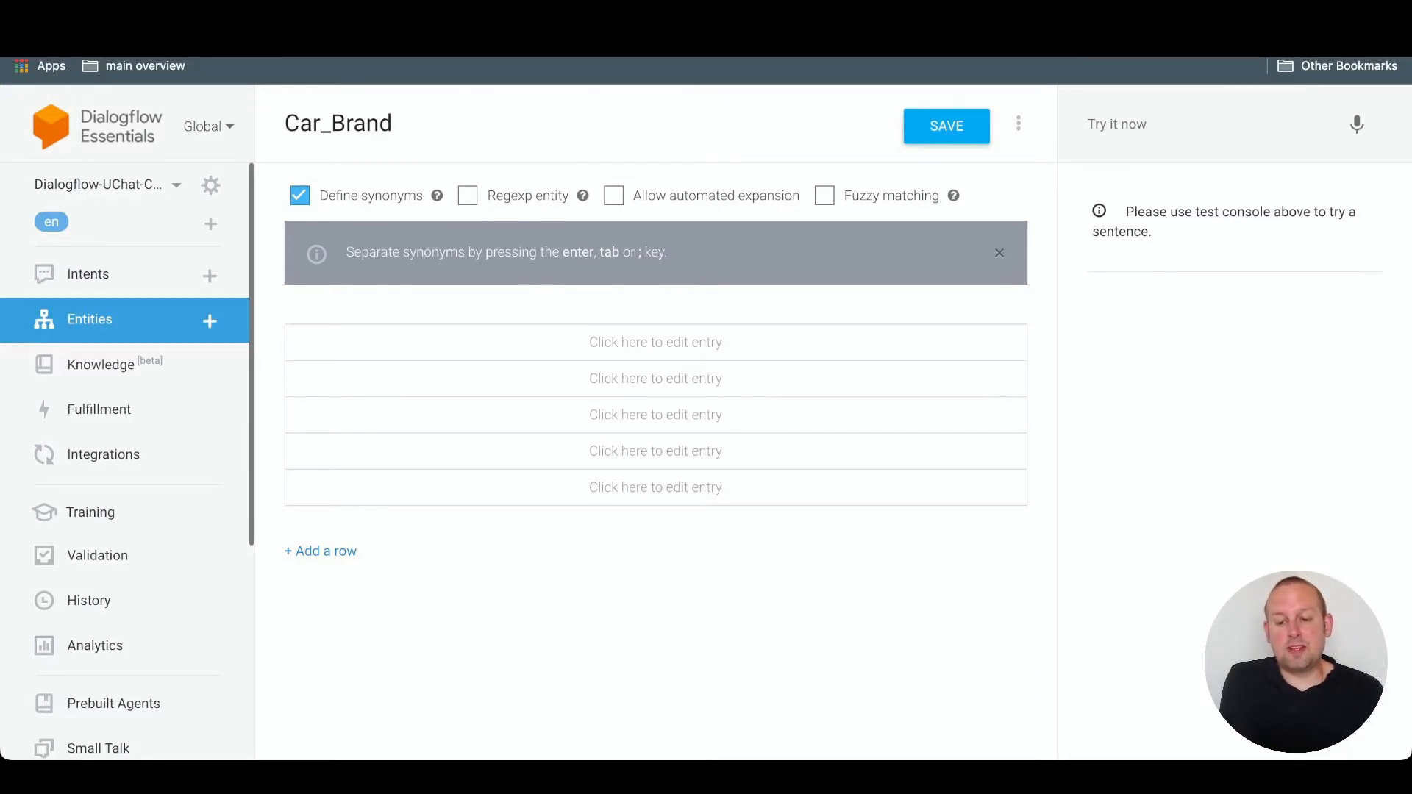
click(614, 196)
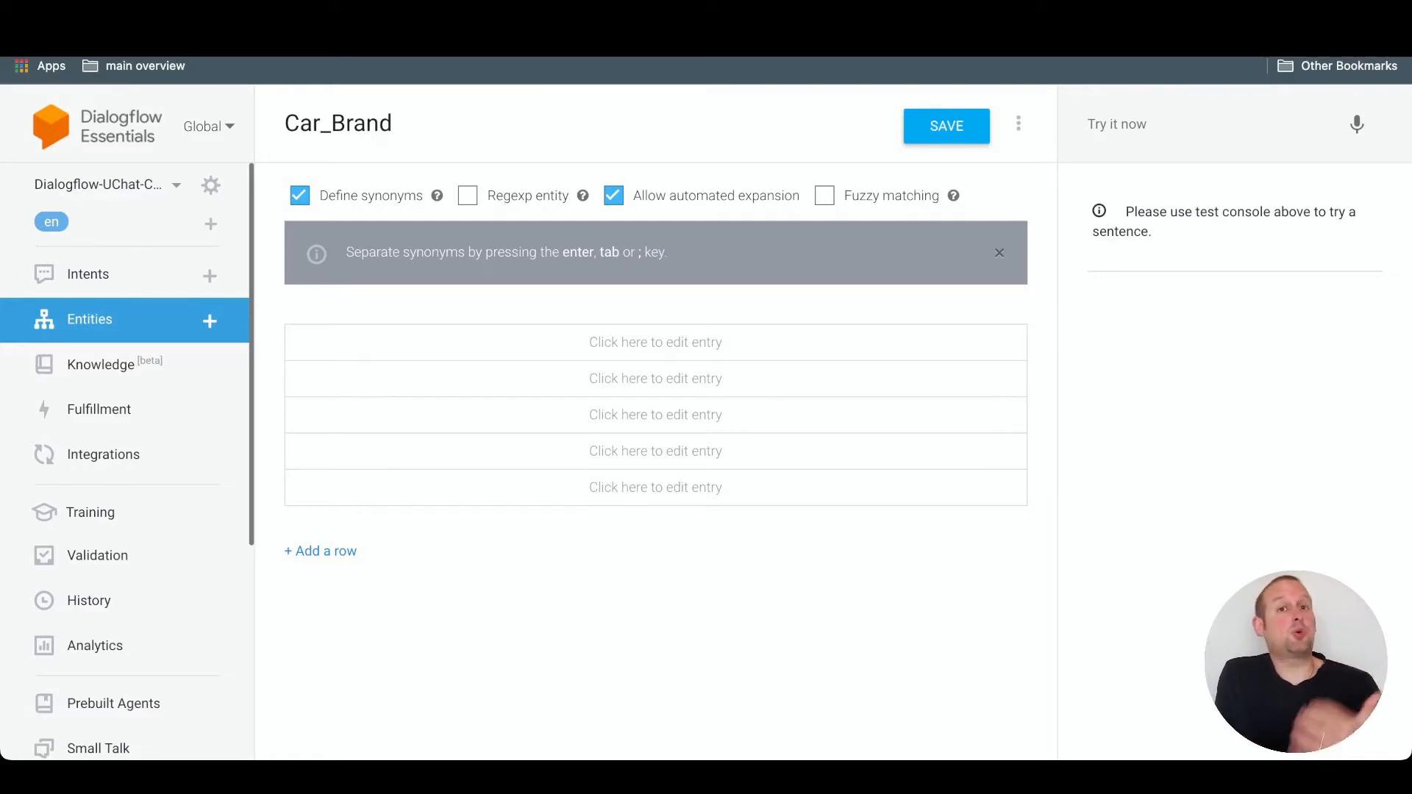
- Add a Car_Brand entry with the reference value Opel and the synonym Opel
click(655, 343)
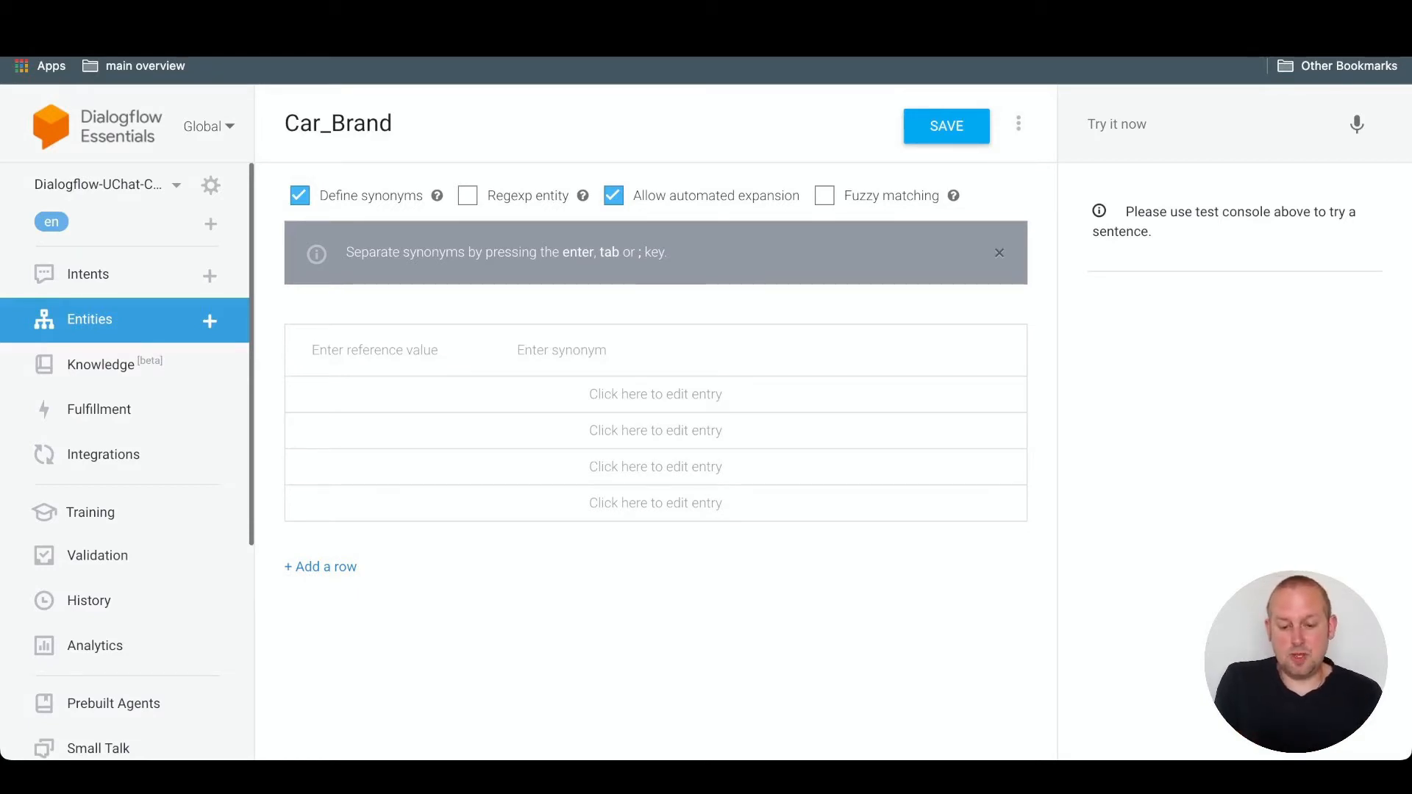
text(Opel)
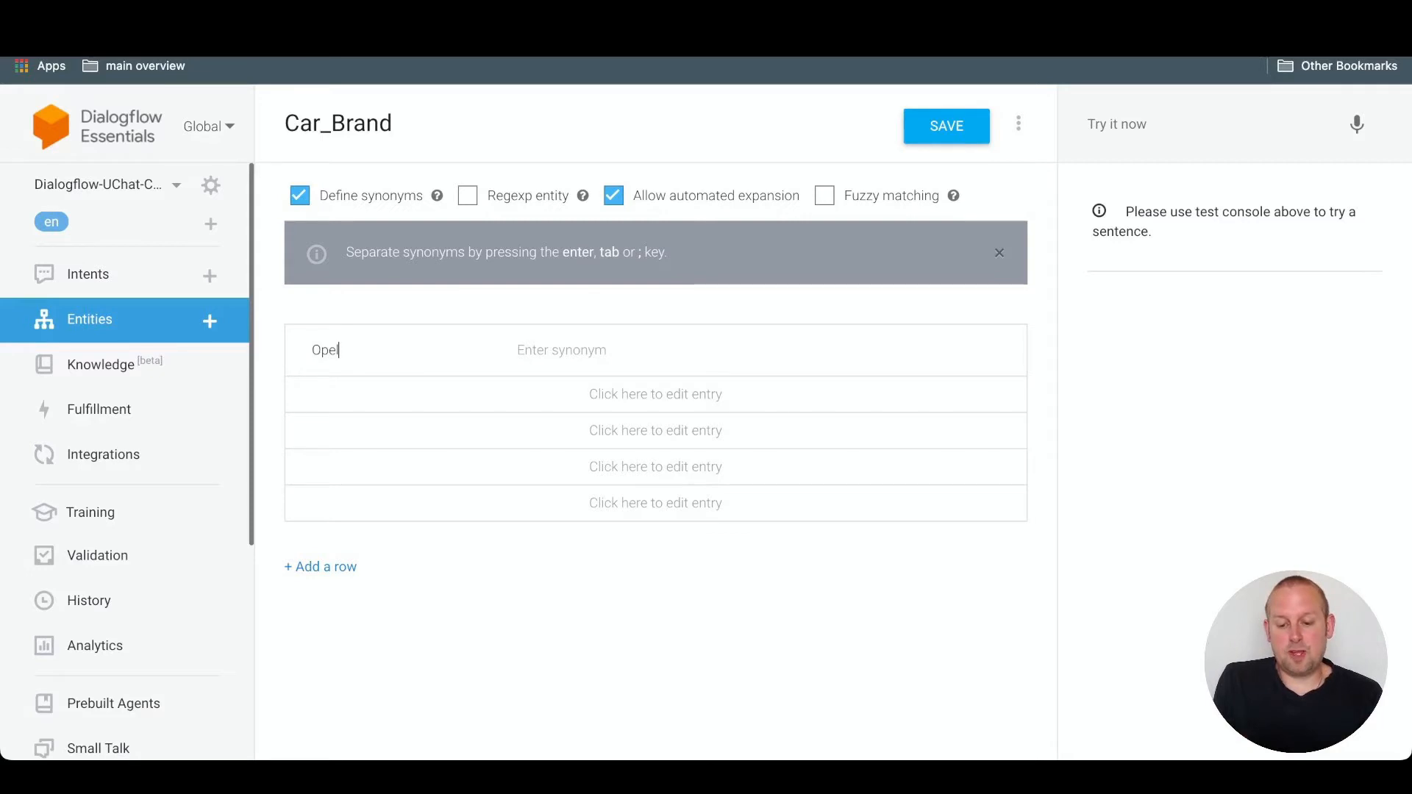
key(Tab)
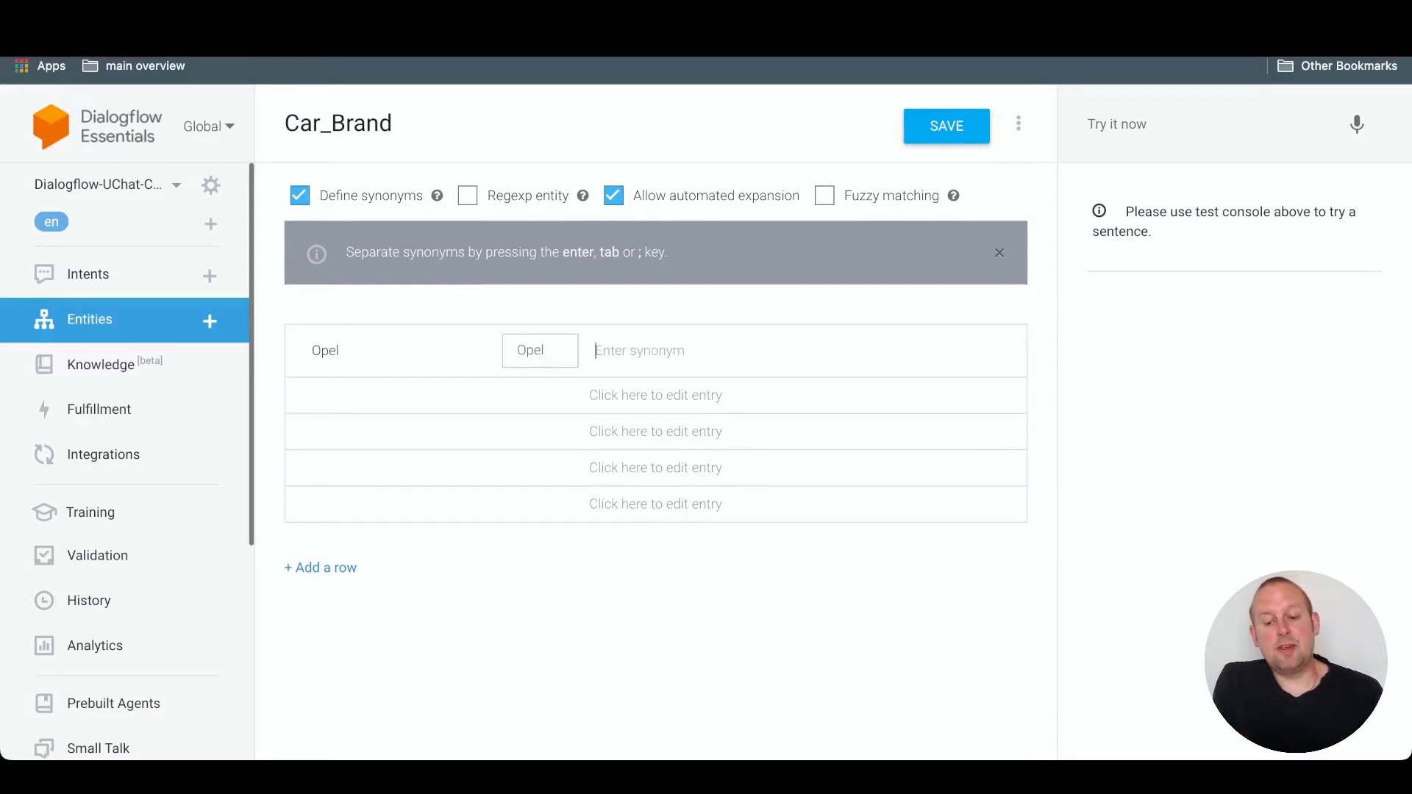
key(Return)
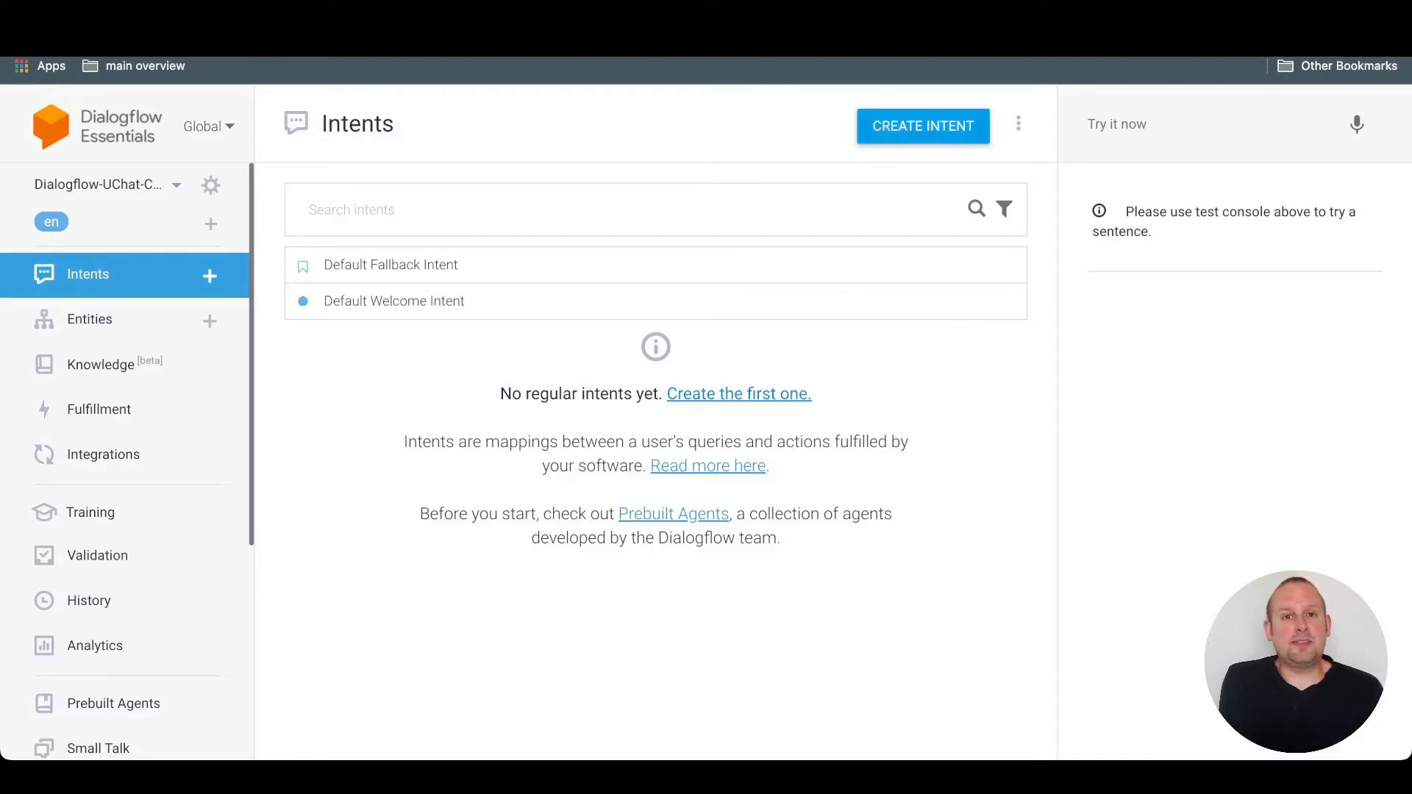
- Create a new intent named Car_Brand
click(924, 127)
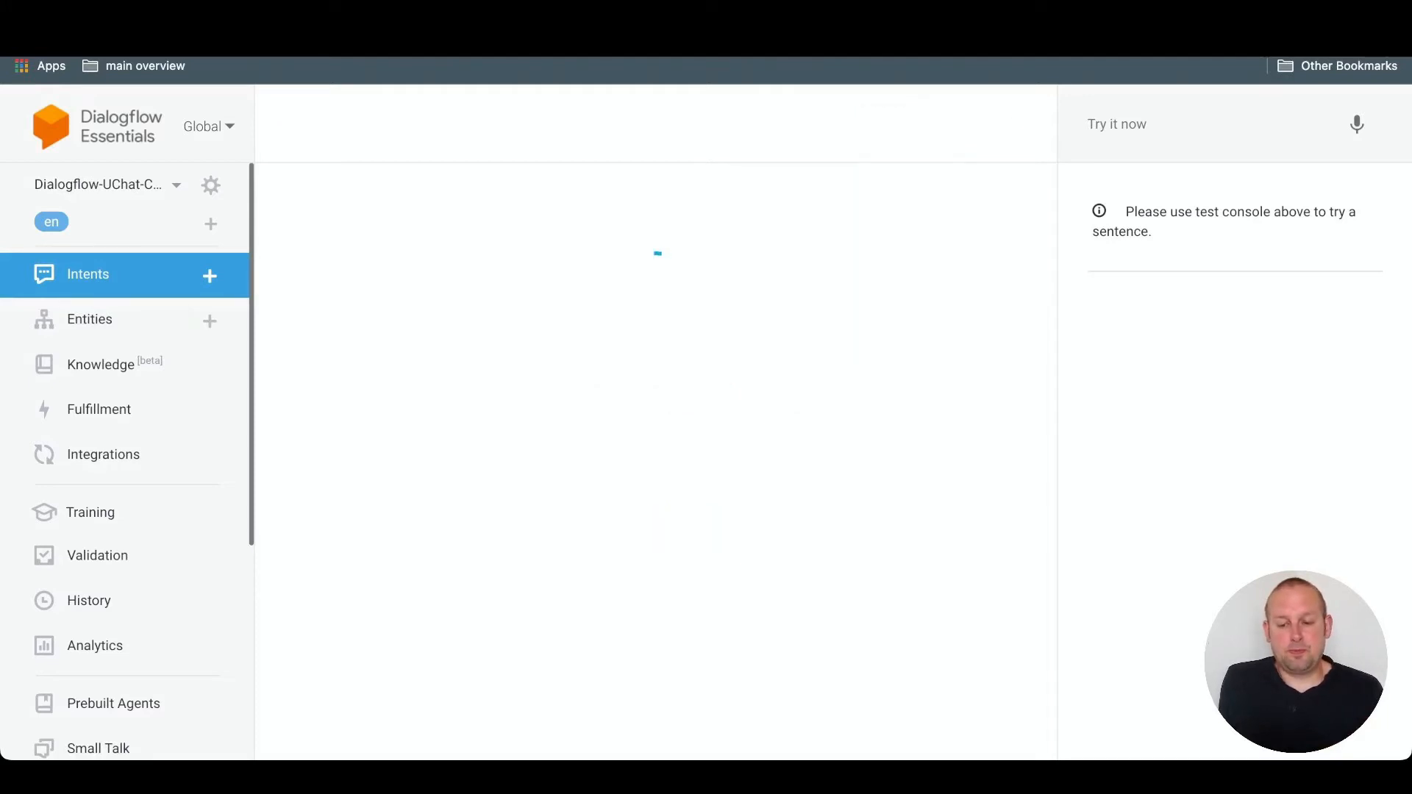
scroll(649, 456, down, 1)
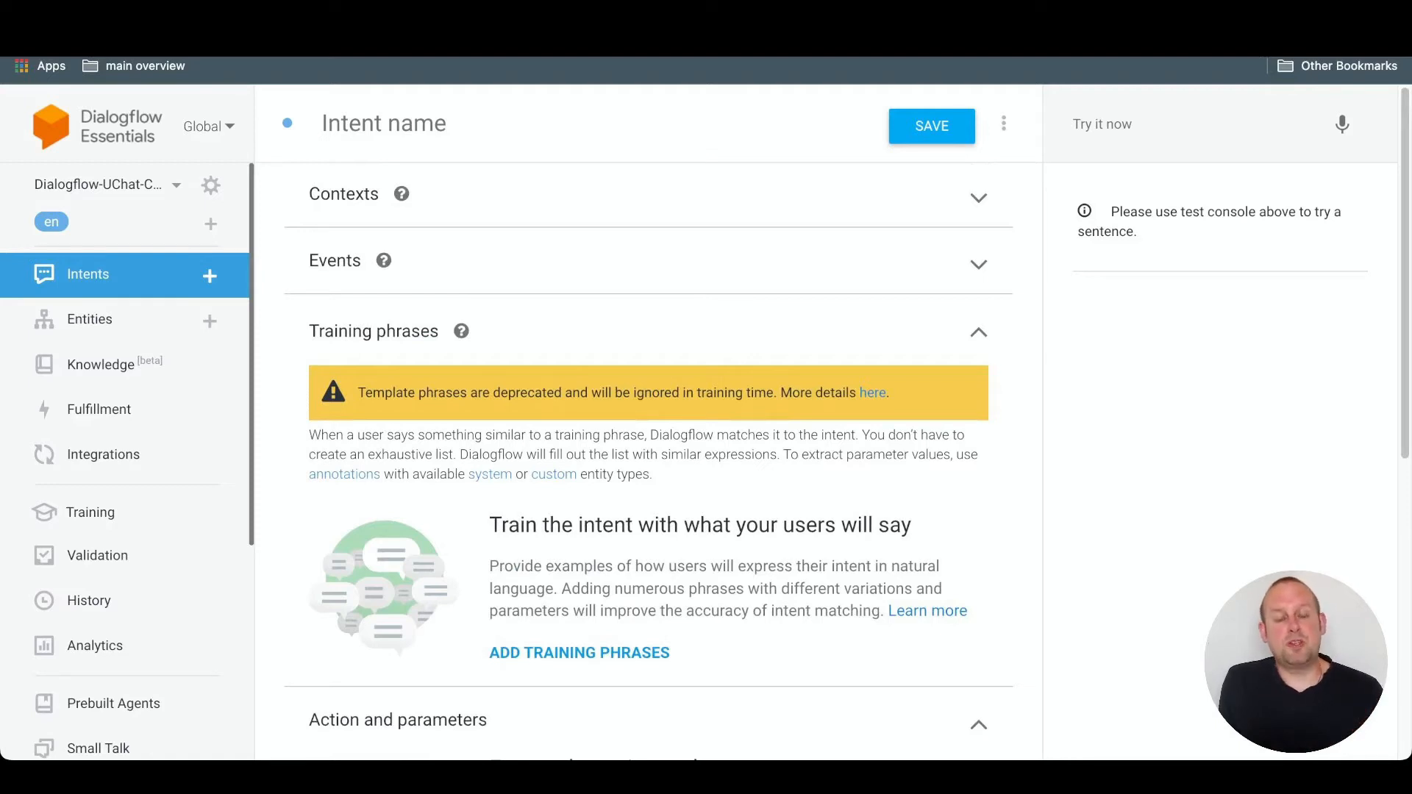
click(384, 124)
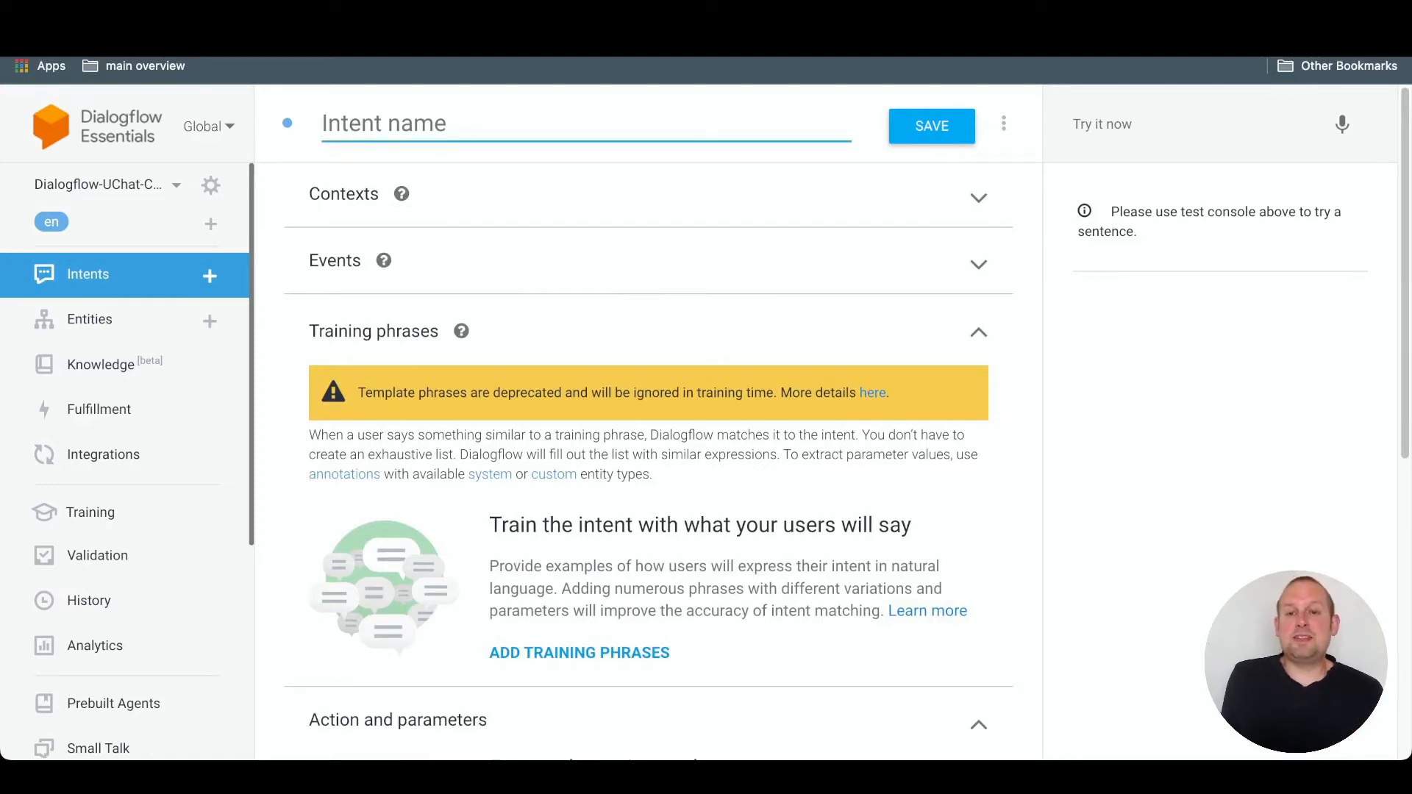
text(Car_Brand)
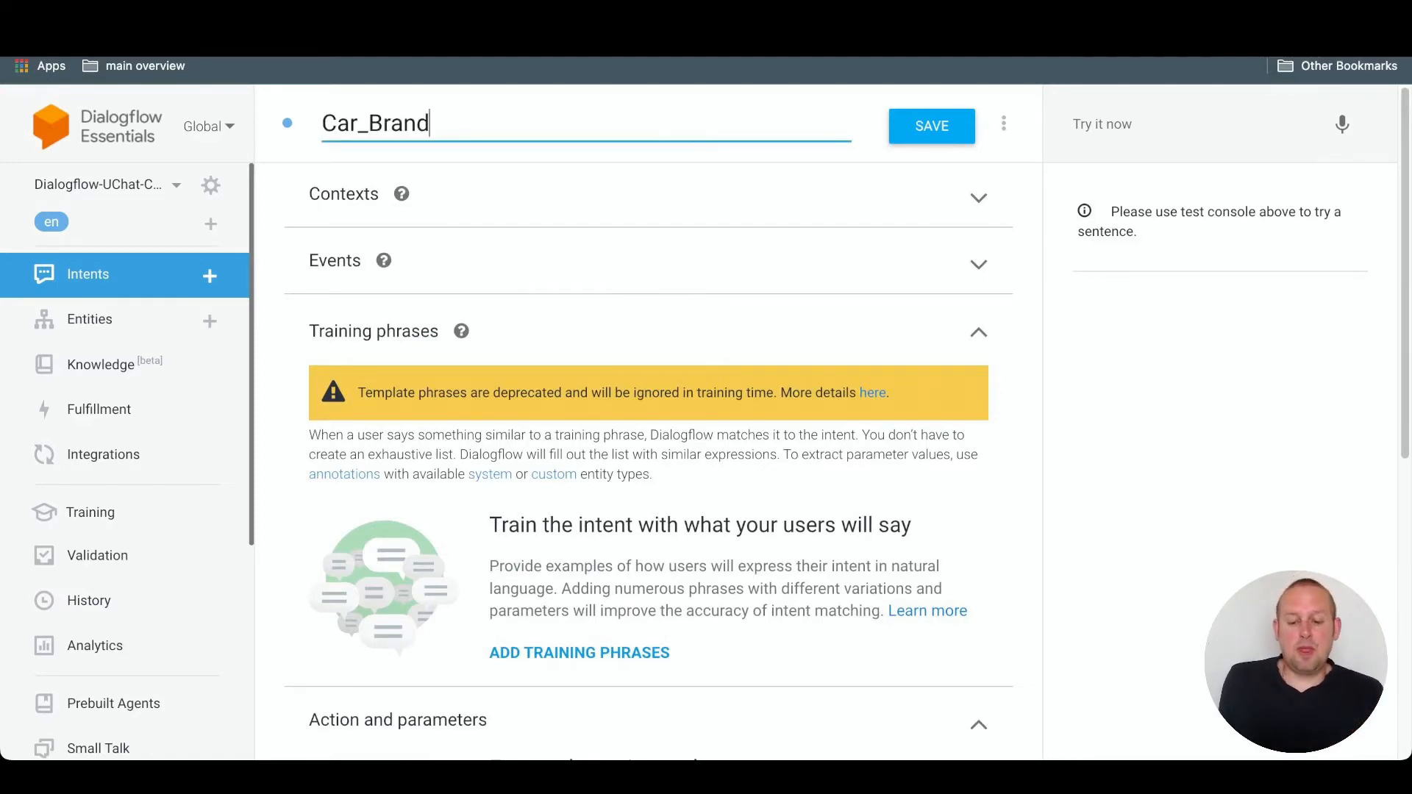
scroll(647, 441, down, 3)
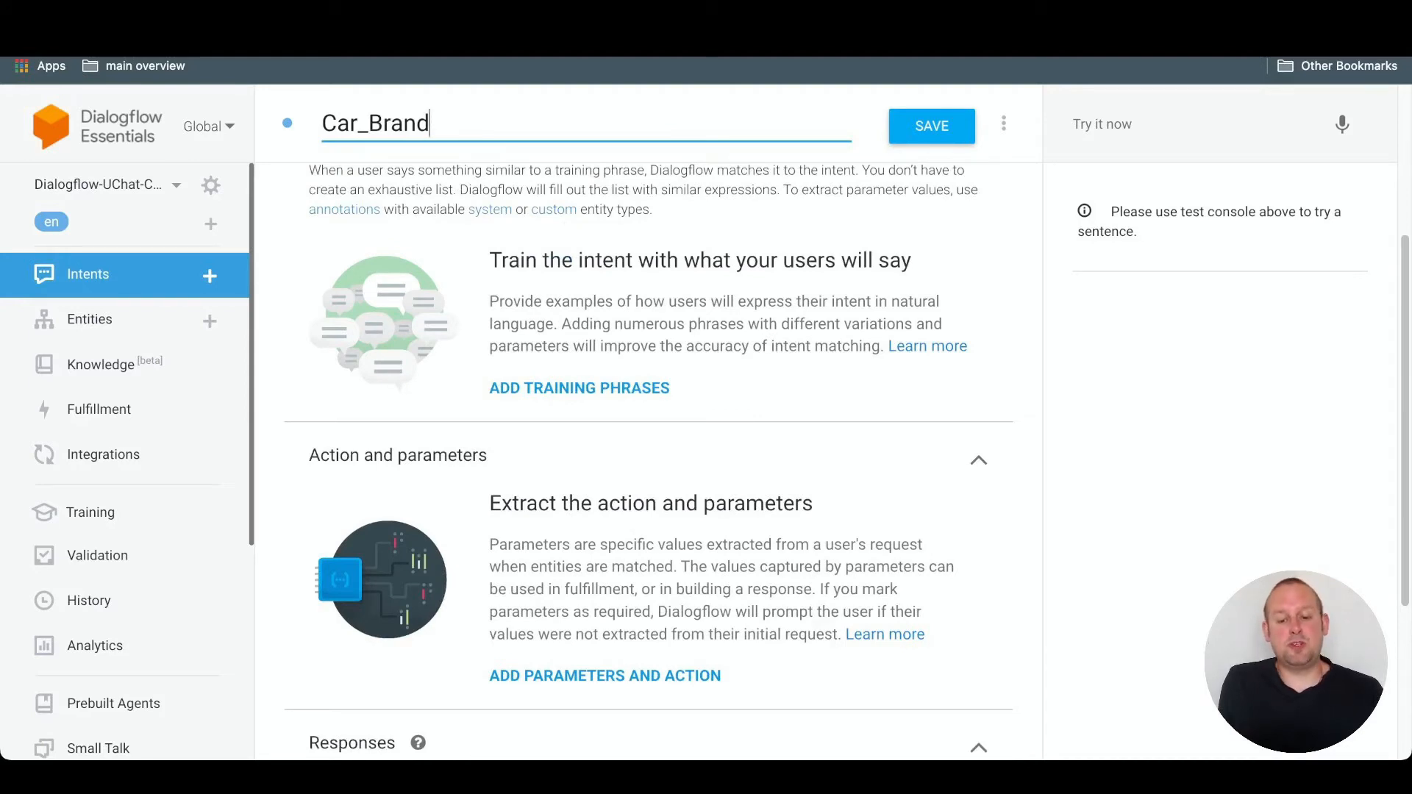
- Add the training phrase "I am searching for an Opel from 2007" to the Car_Brand intent
click(579, 389)
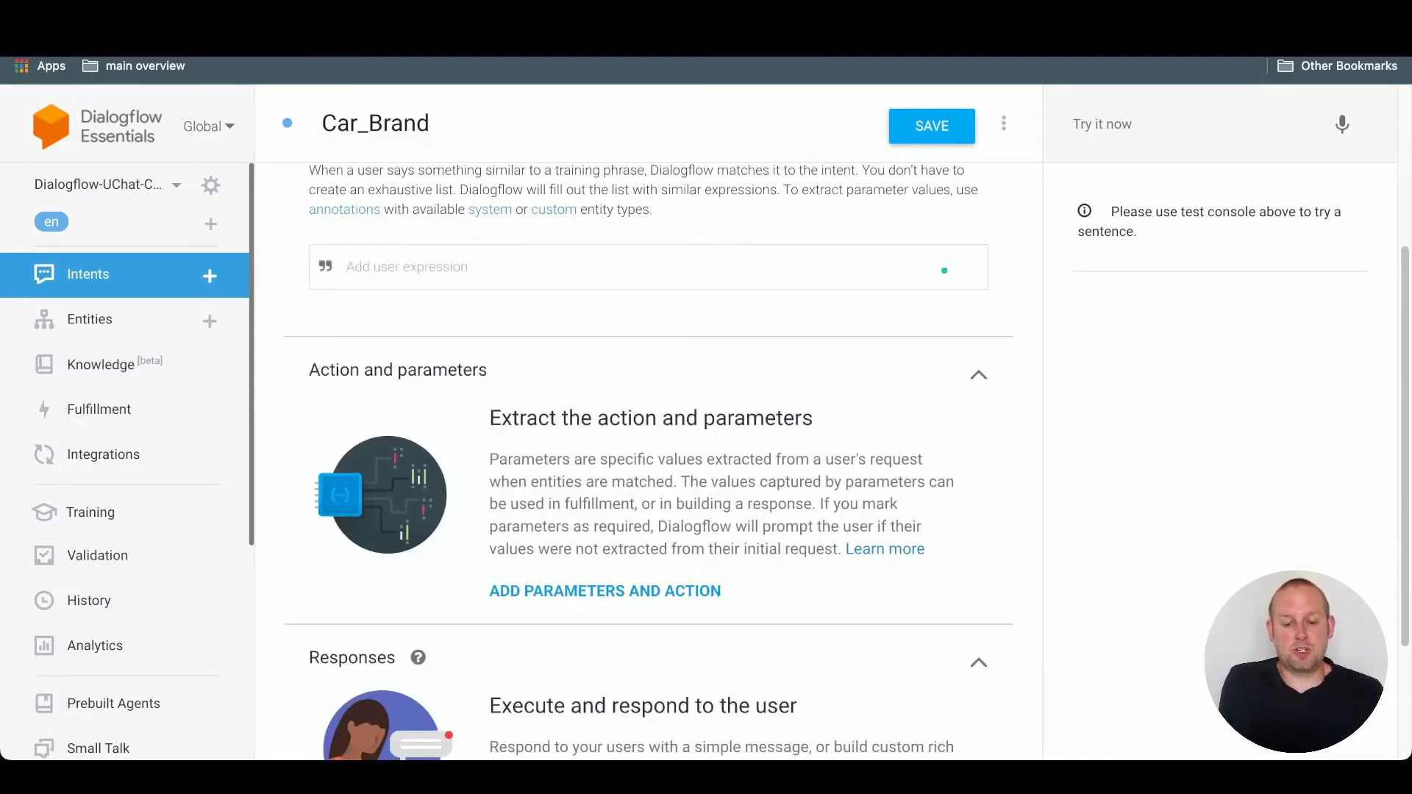
text(I am s)
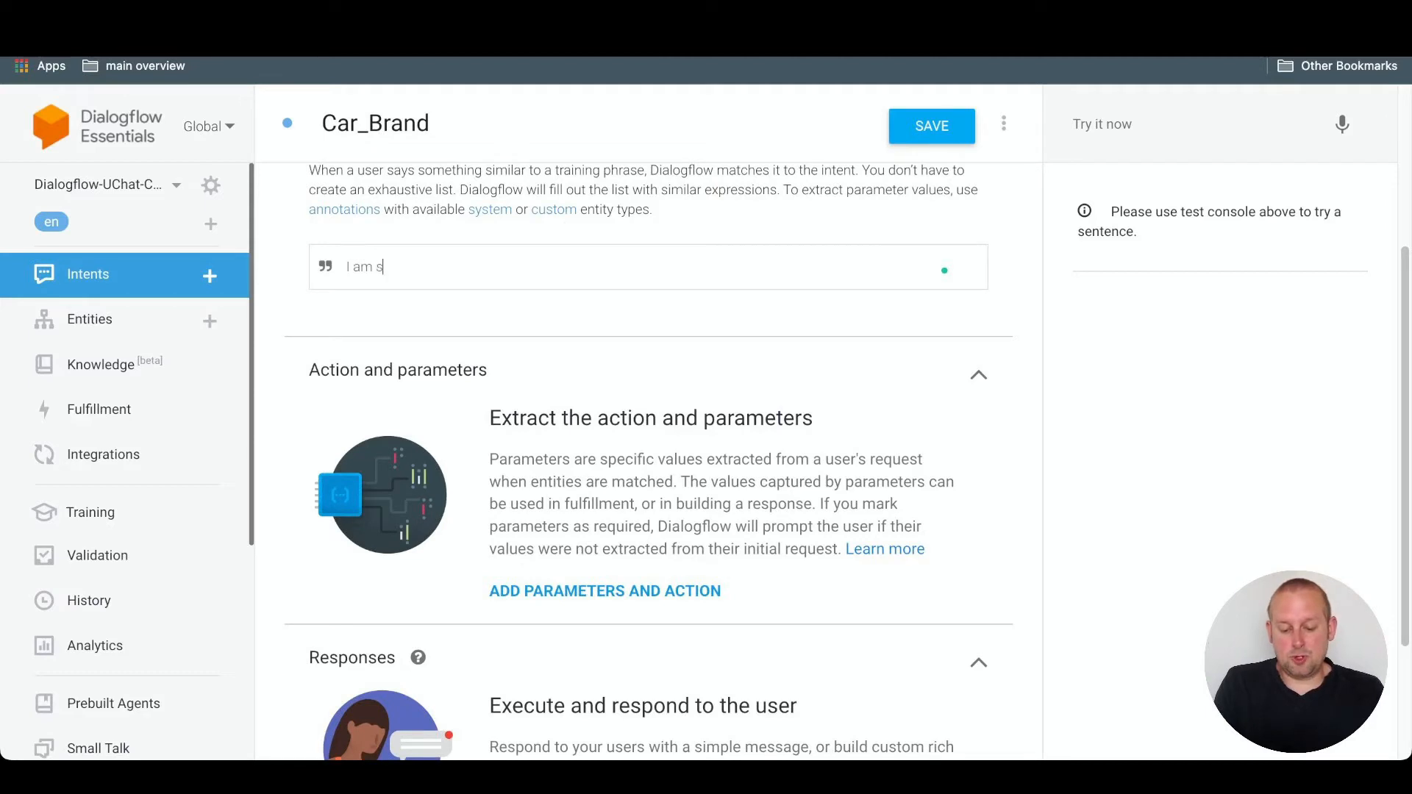
text(earching for an )
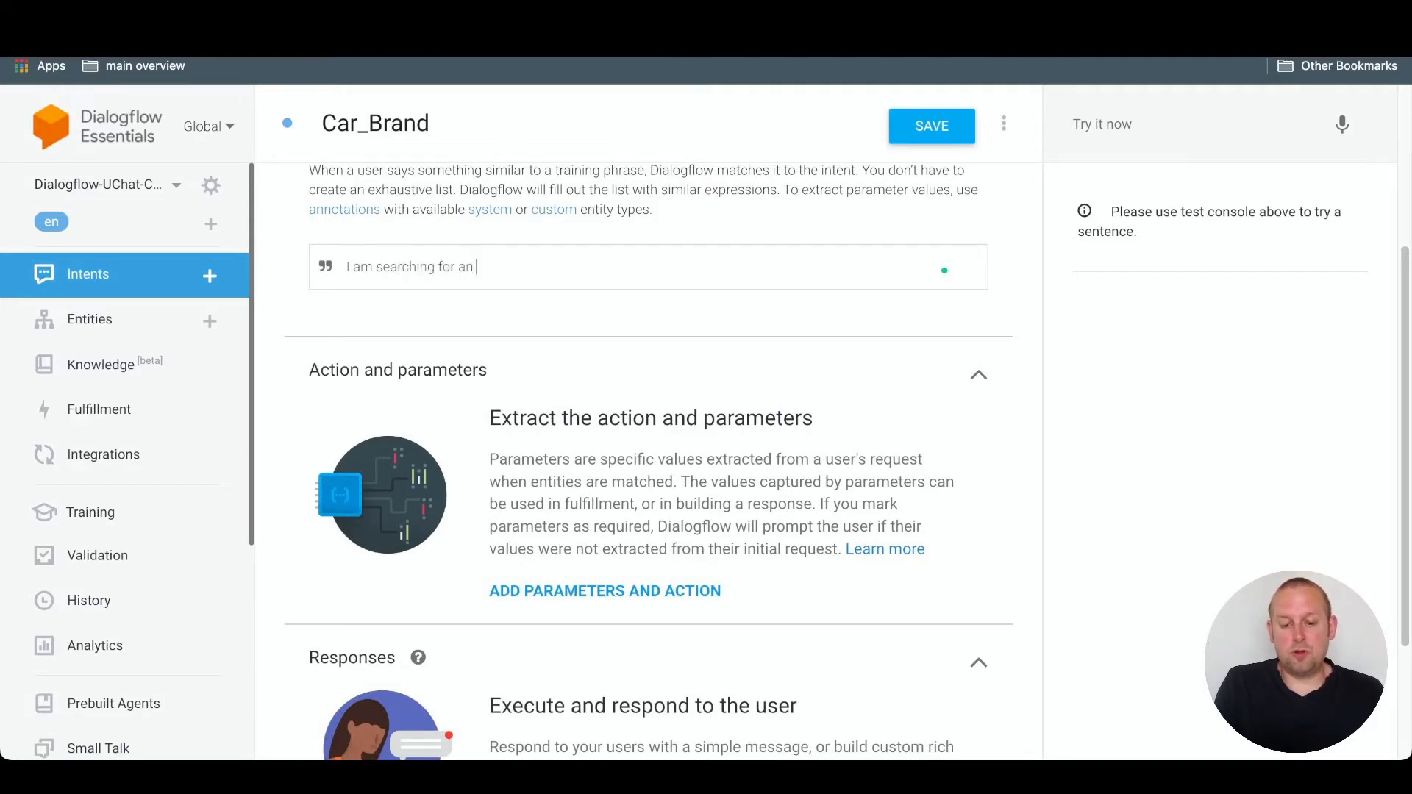
text(Opwel)
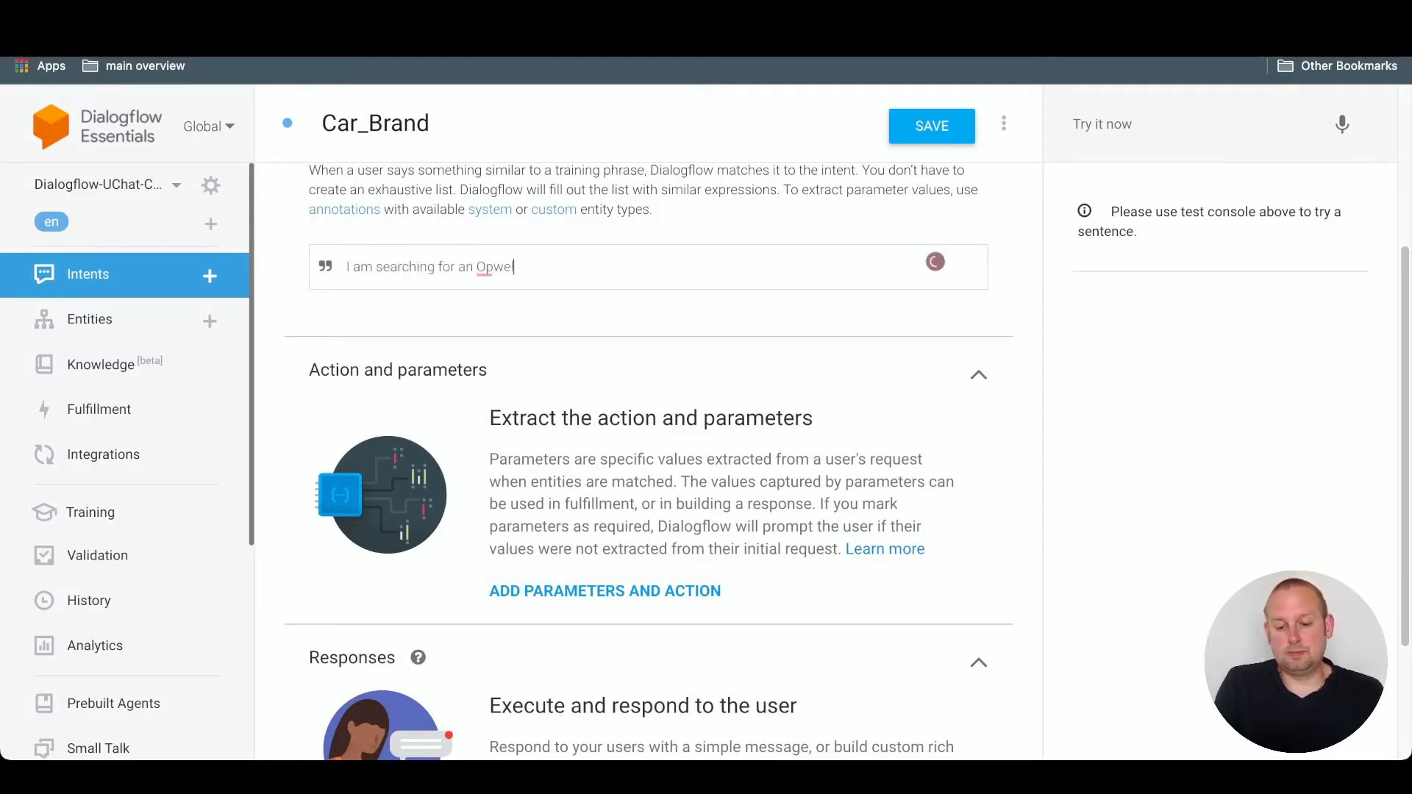
key(BackSpace)
key(BackSpace)
key(BackSpace)
text(el )
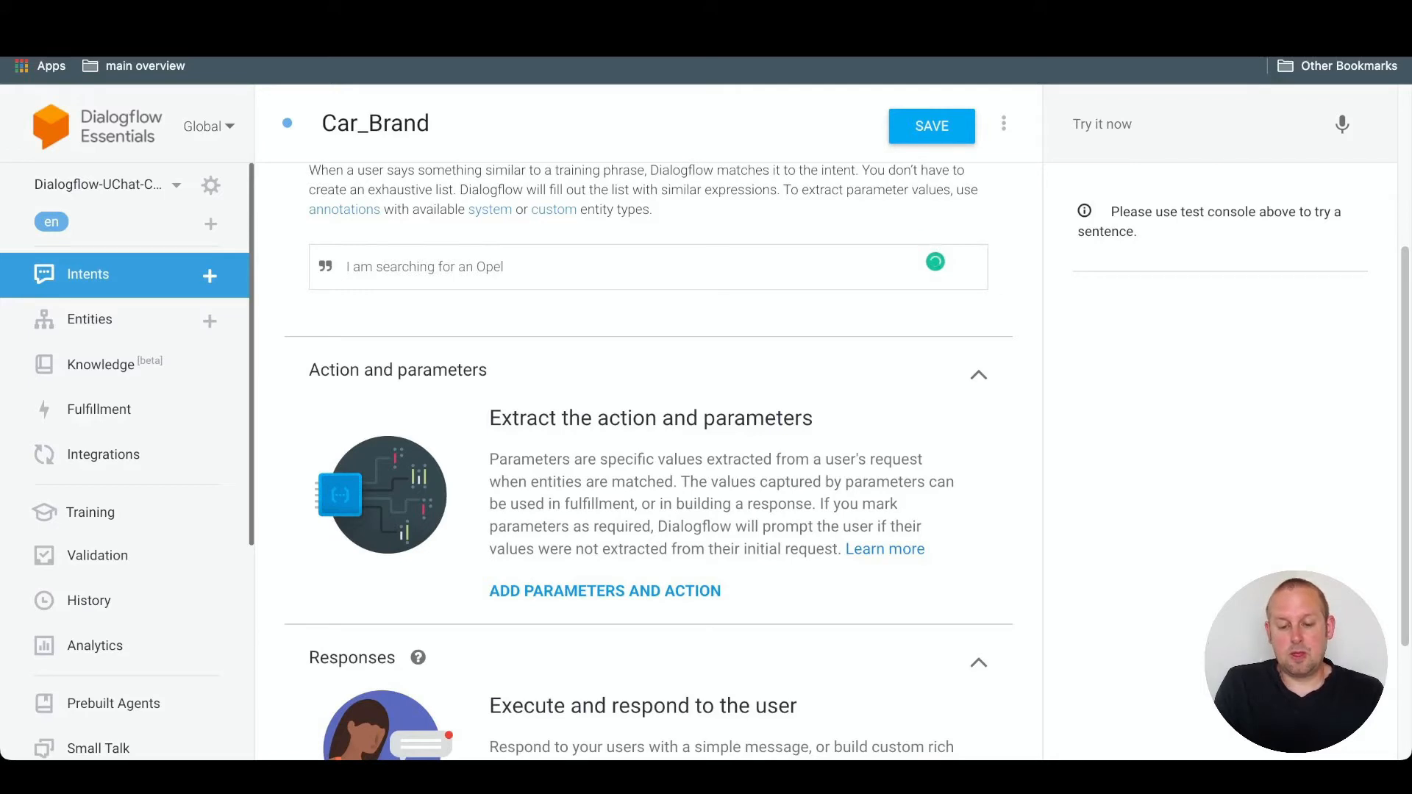
text(fr)
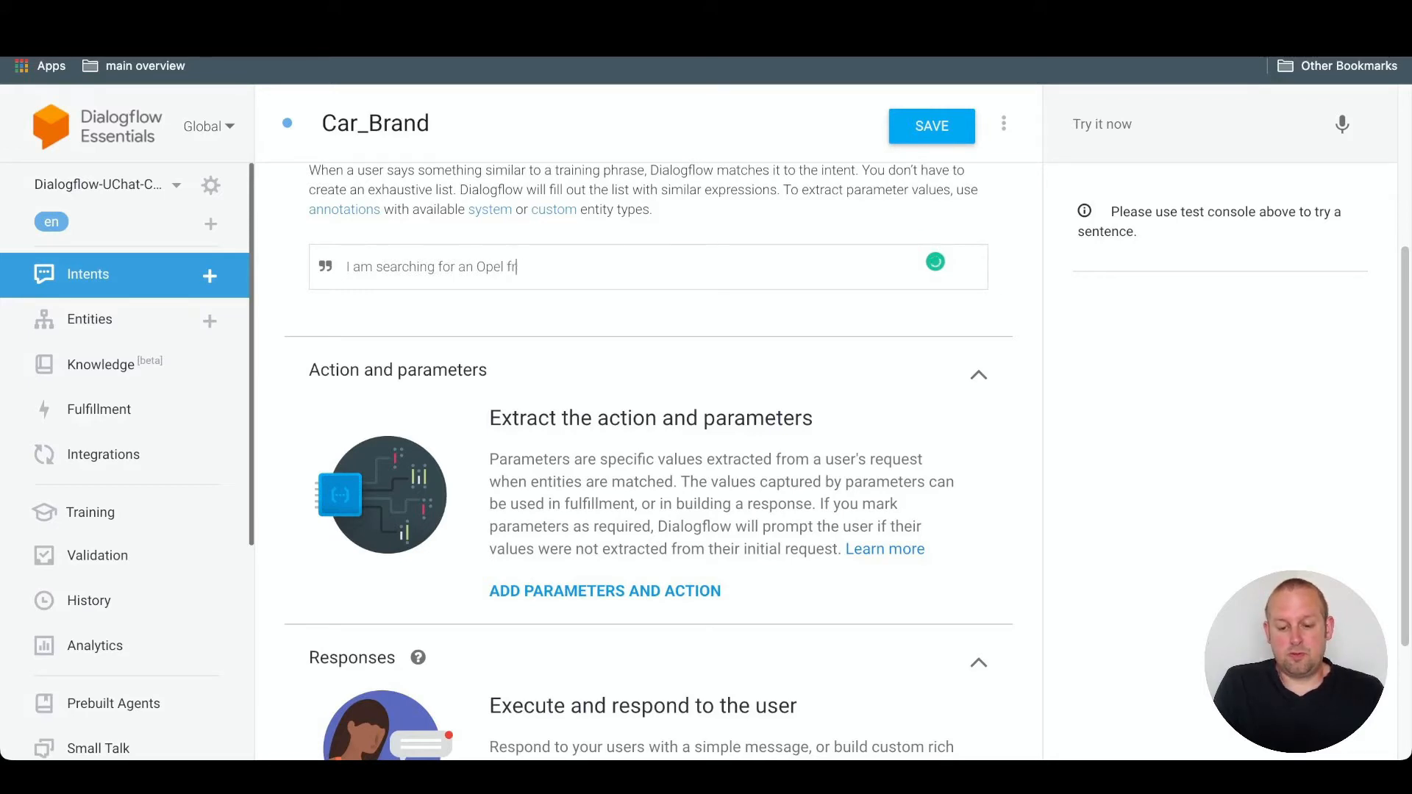
text(om 200)
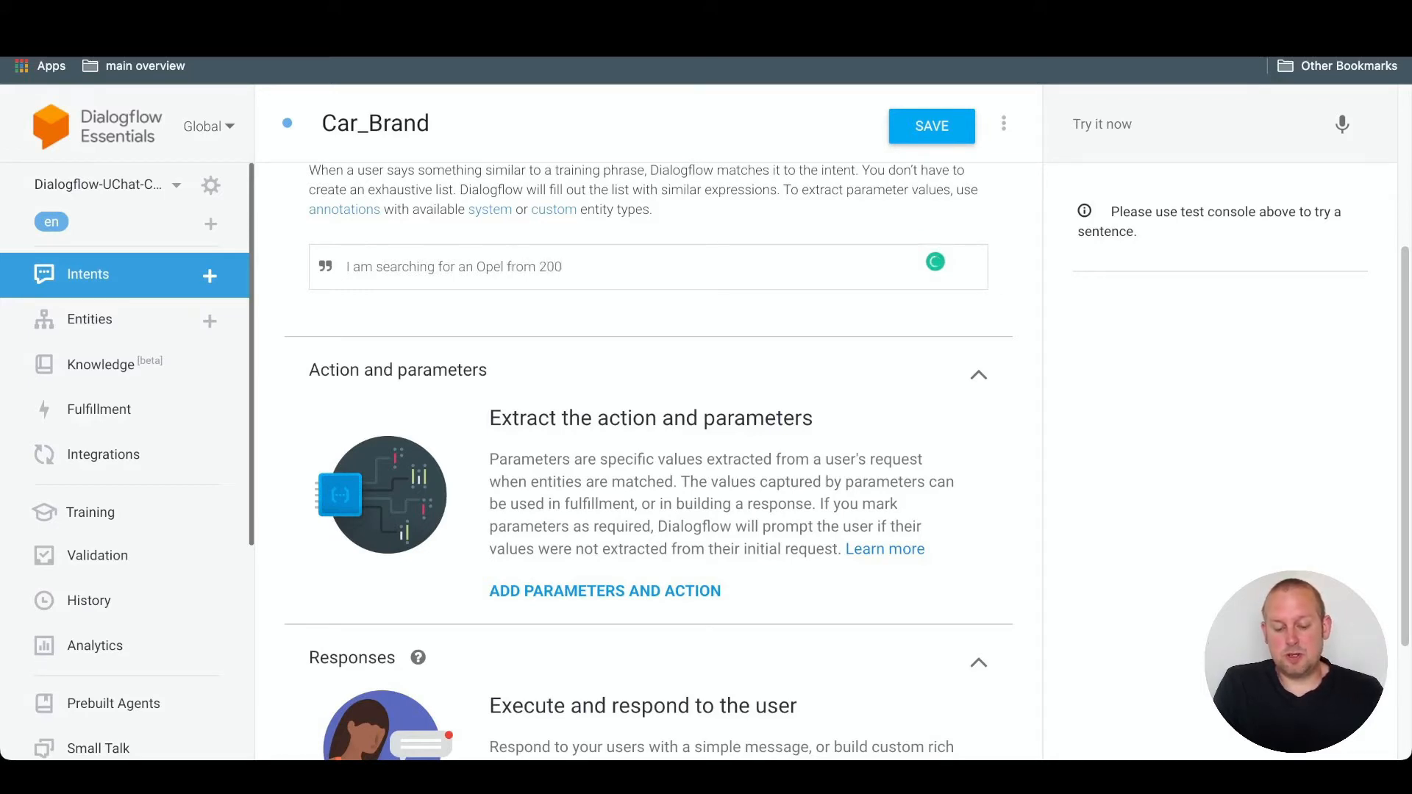
text(7)
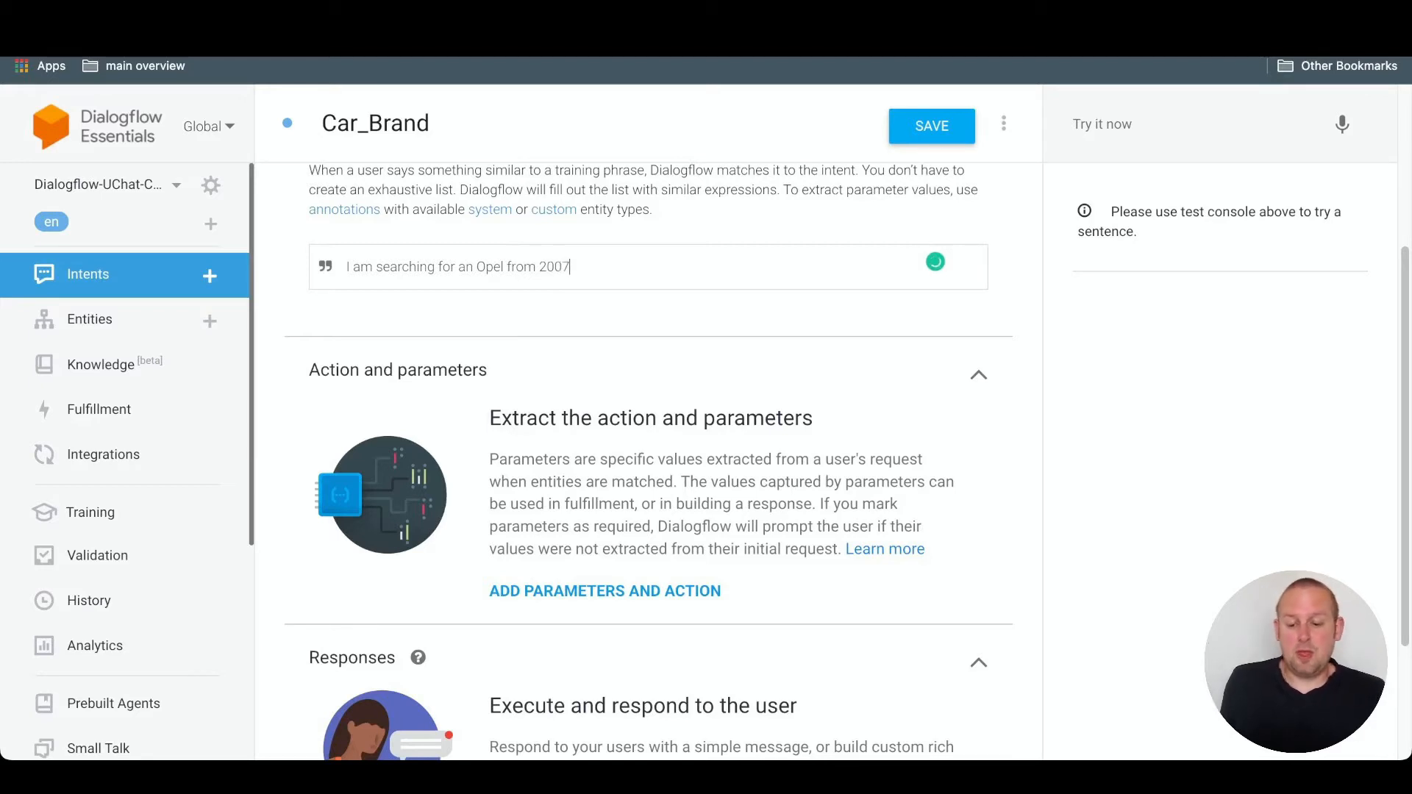
key(Return)
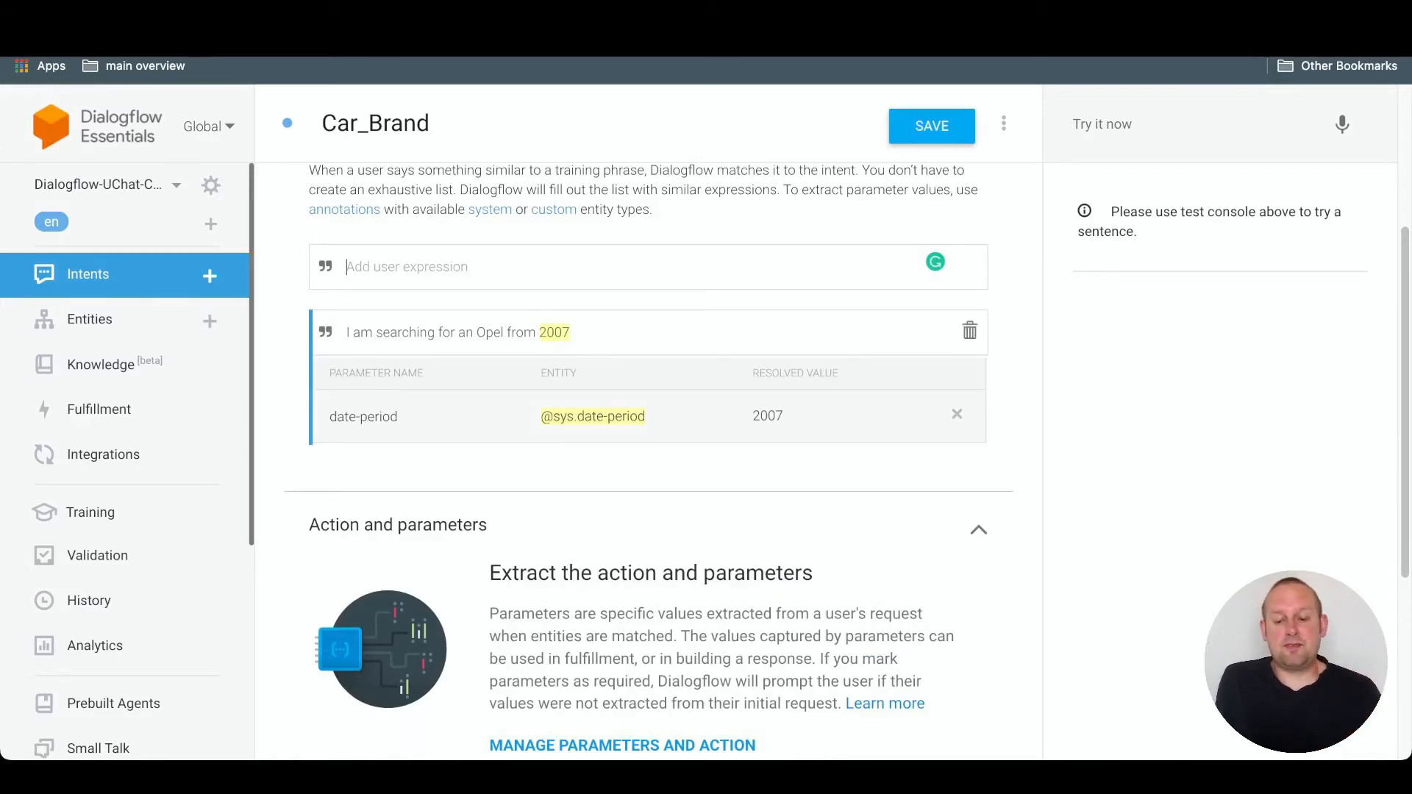
- Start a new entity from the annotated 2007 in the training phrase, name it Car_Year, and open its 2007 entry for editing
mouse_move(556, 333)
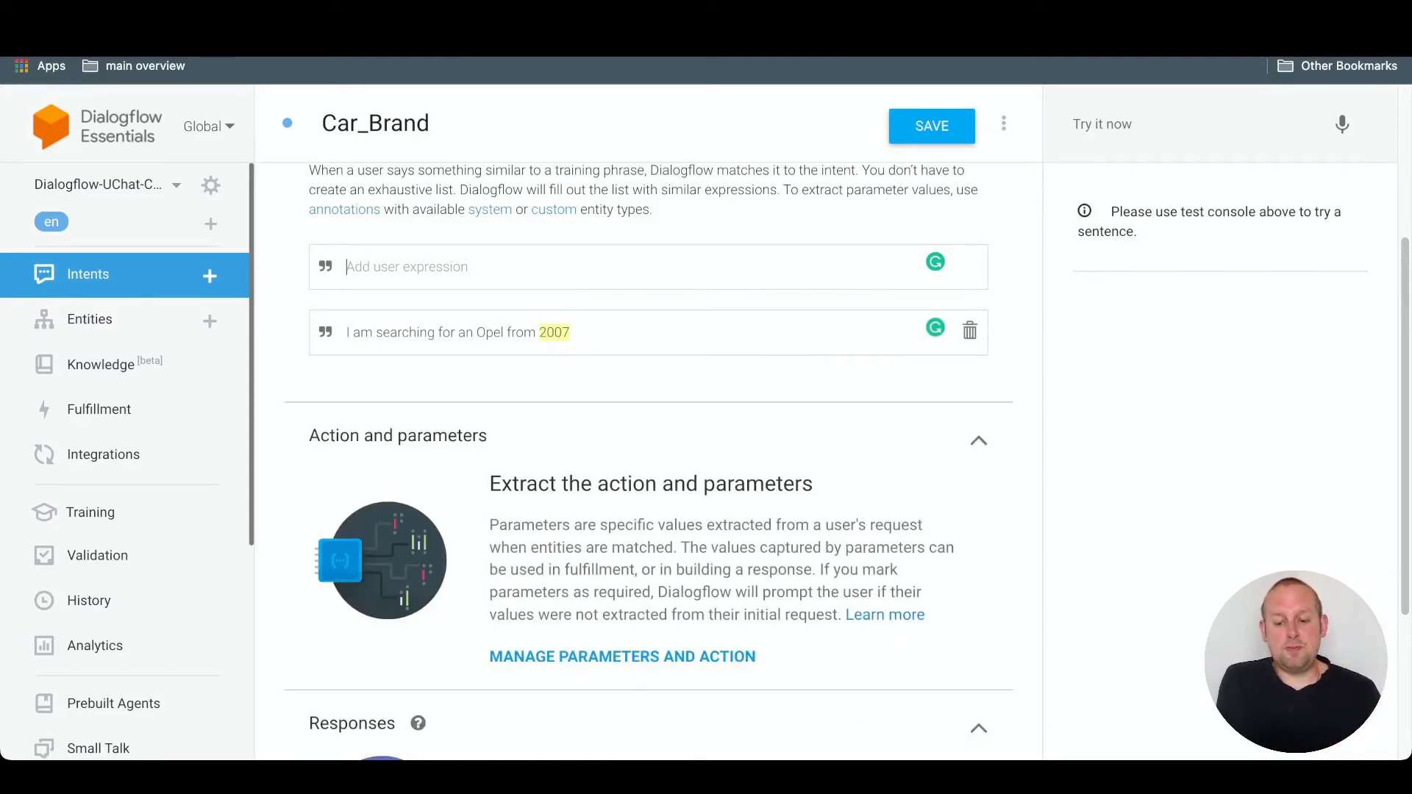
click(555, 332)
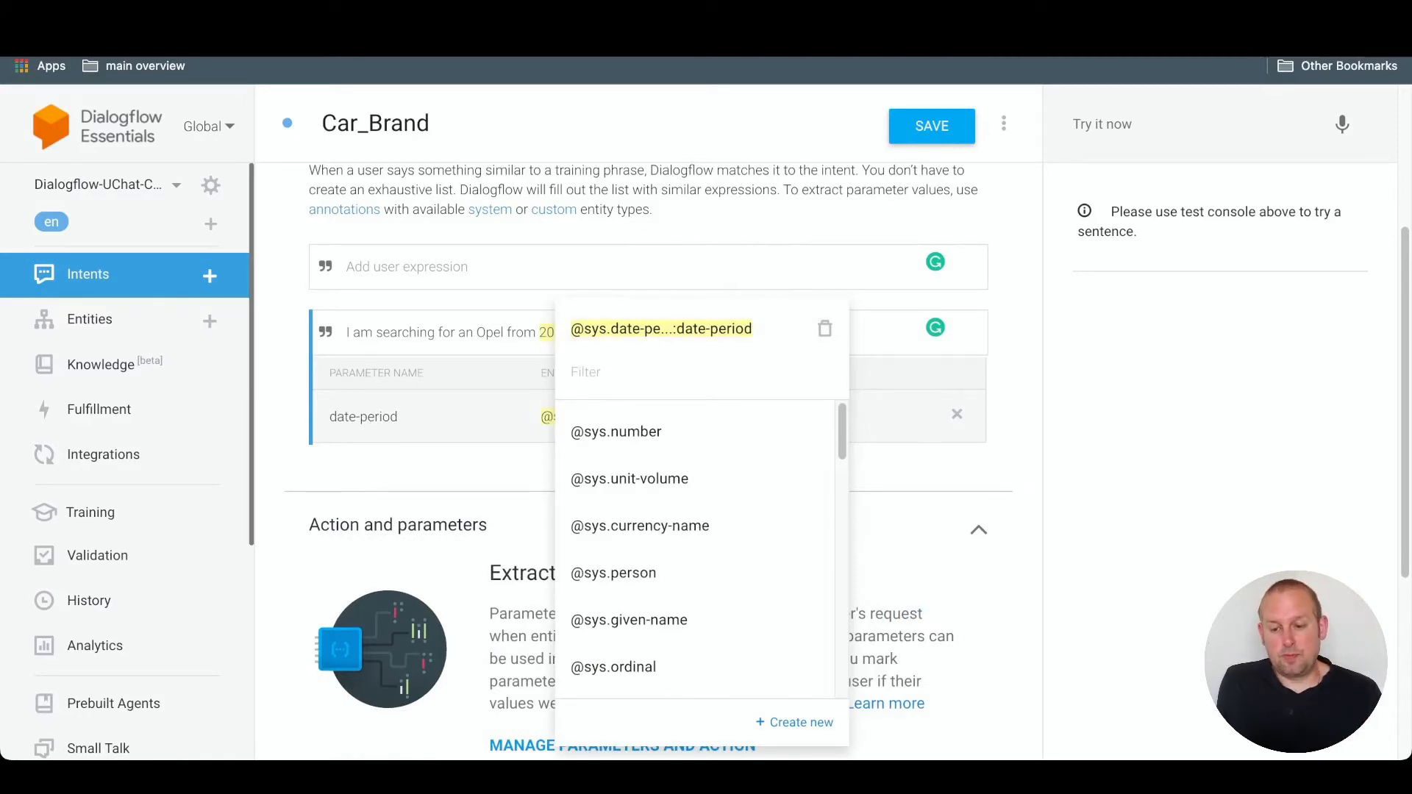
click(795, 722)
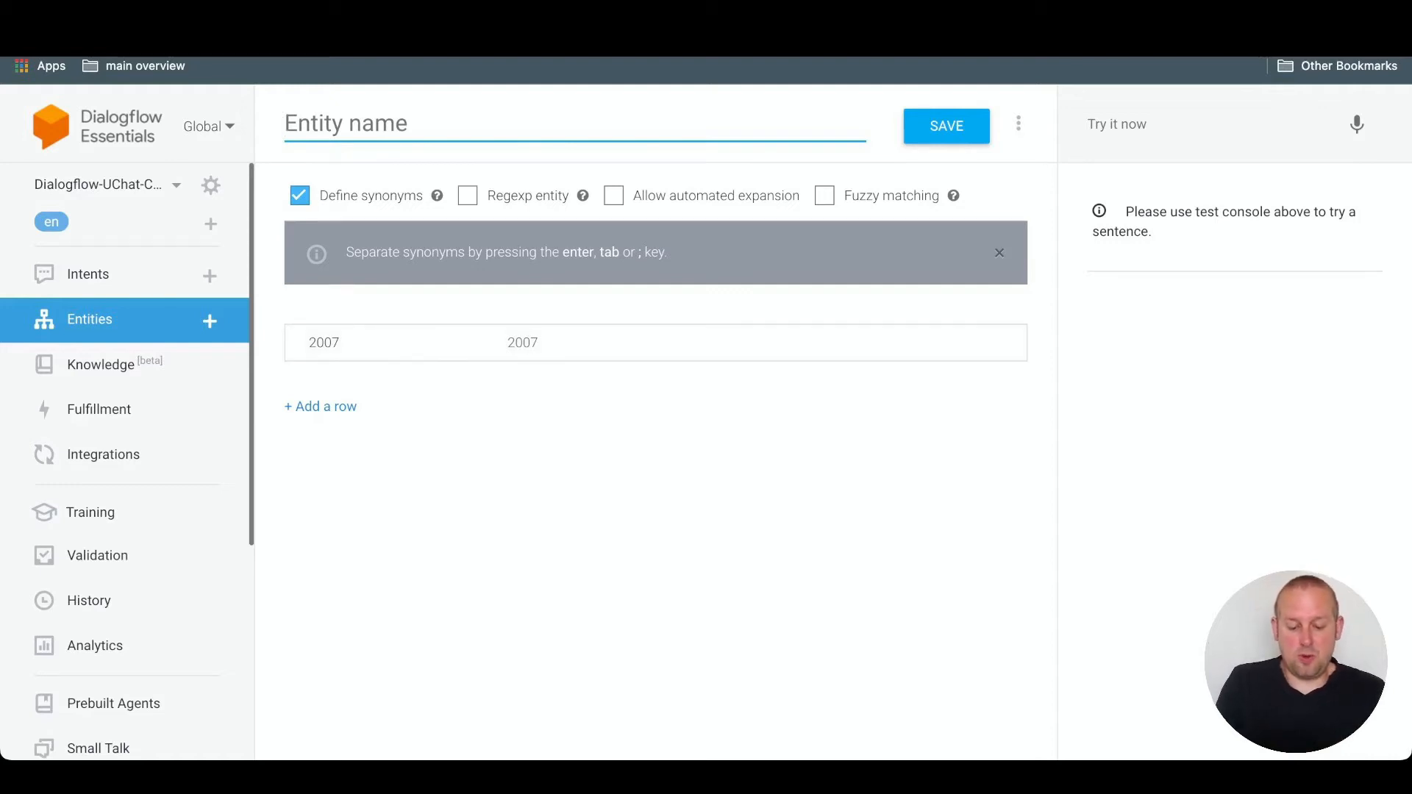
text(Car_)
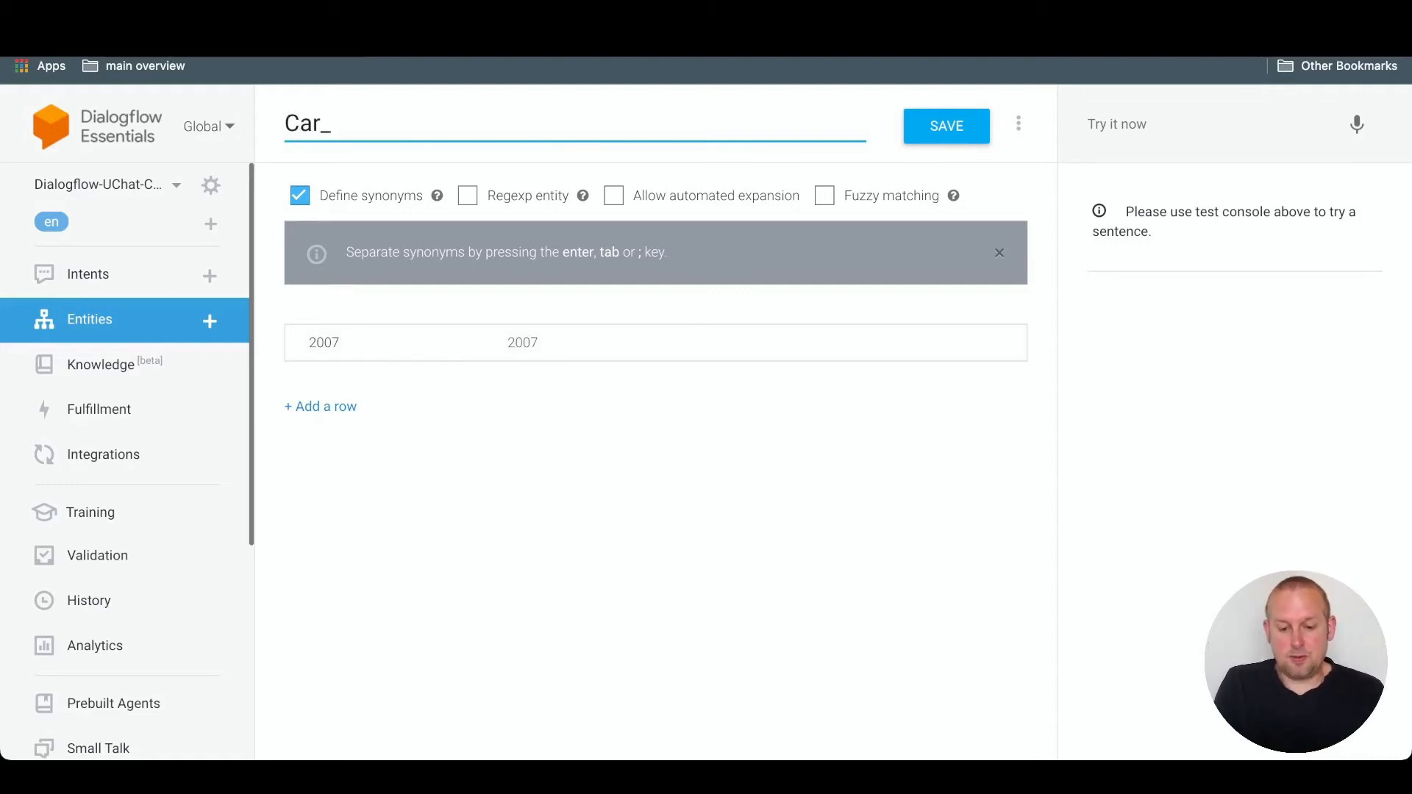
text(Year)
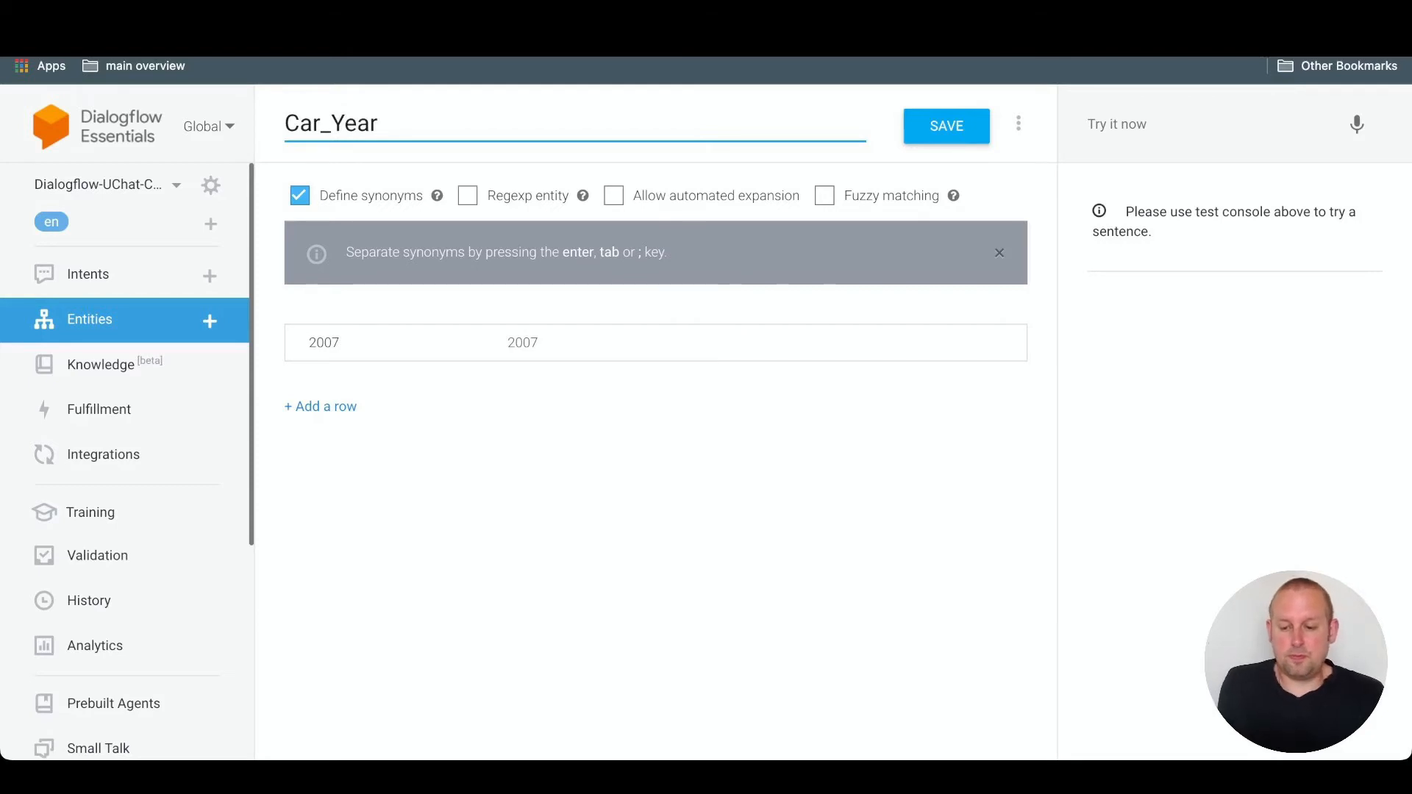
click(343, 345)
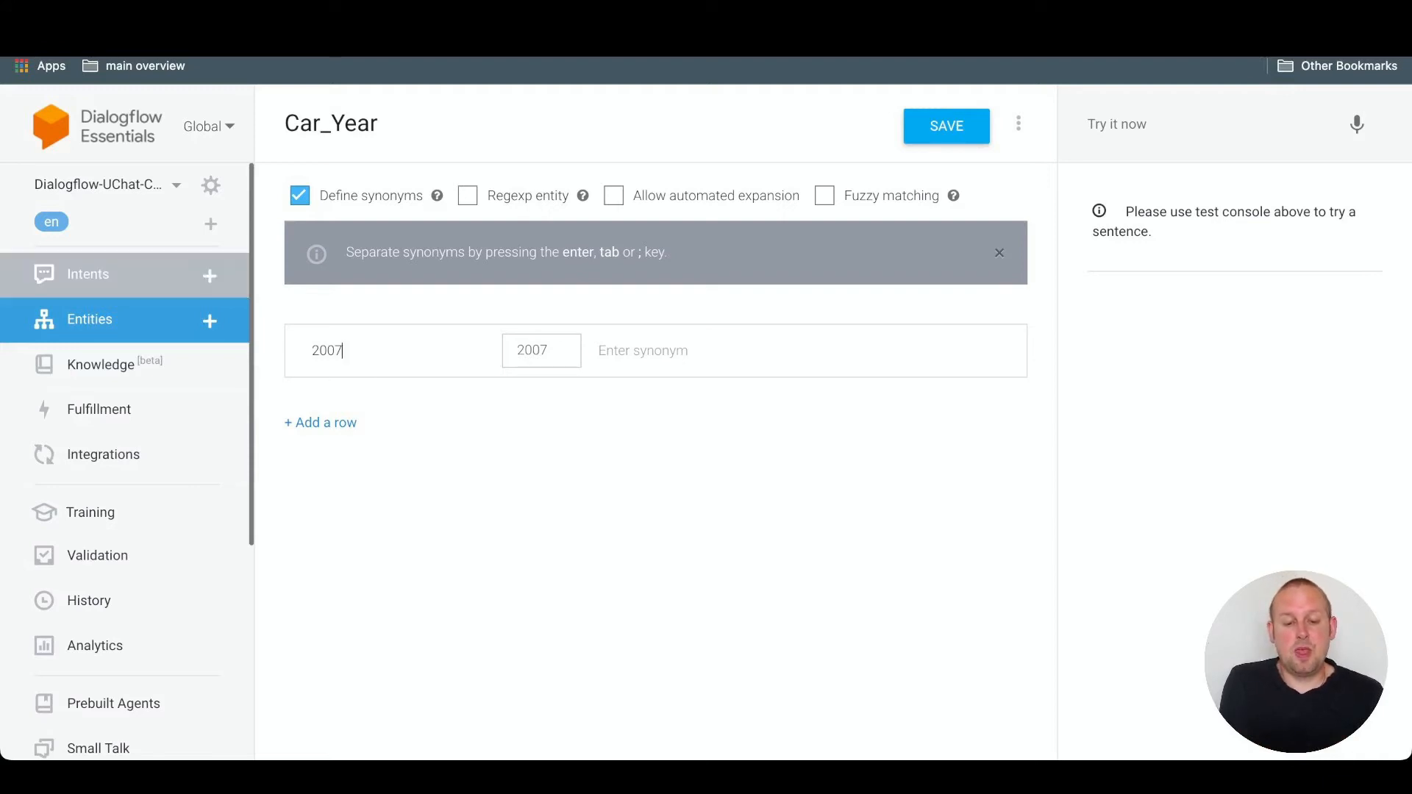
- Examine the Car_Search intent's training phrases and the entity annotations of "Do you have any A4 from 2010?"
click(88, 274)
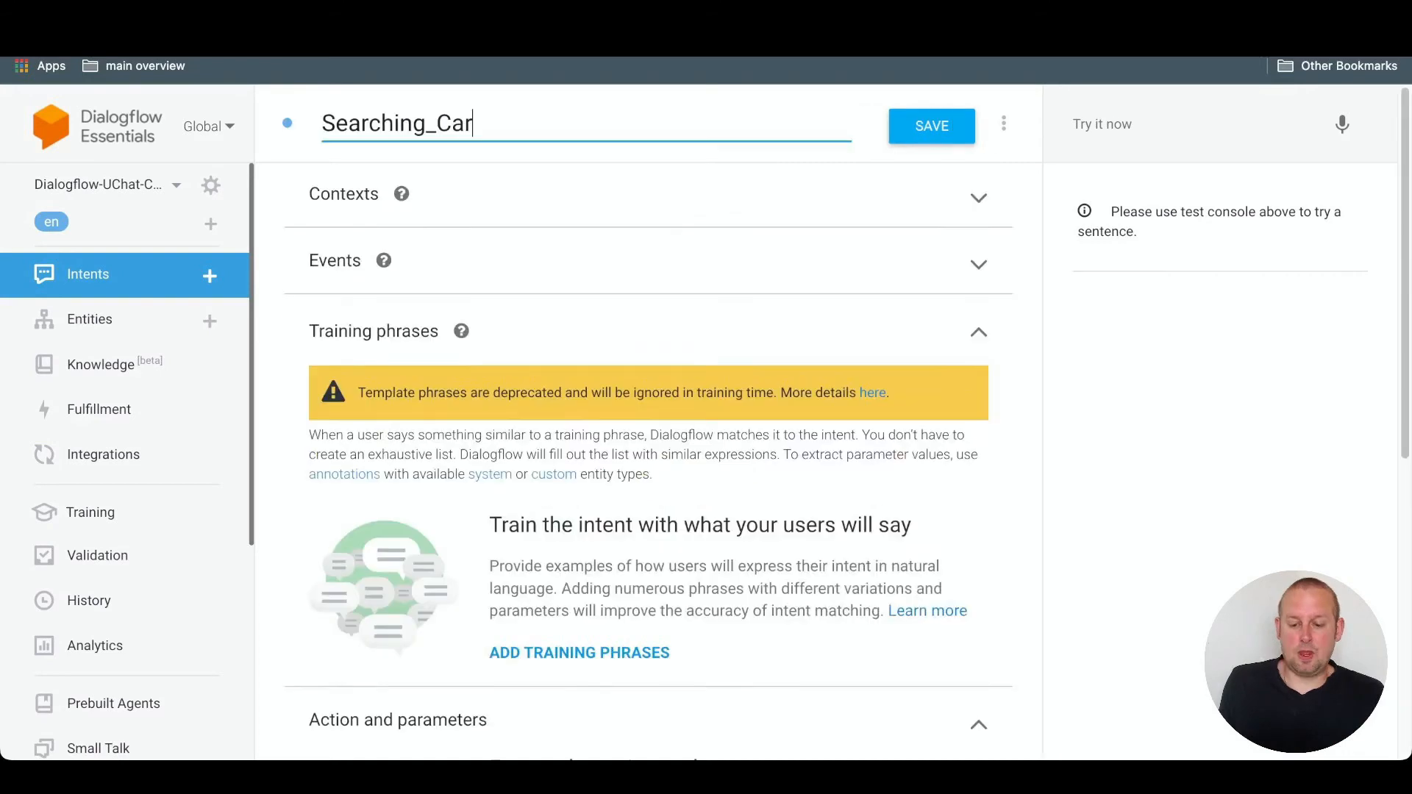
scroll(647, 442, down, 2)
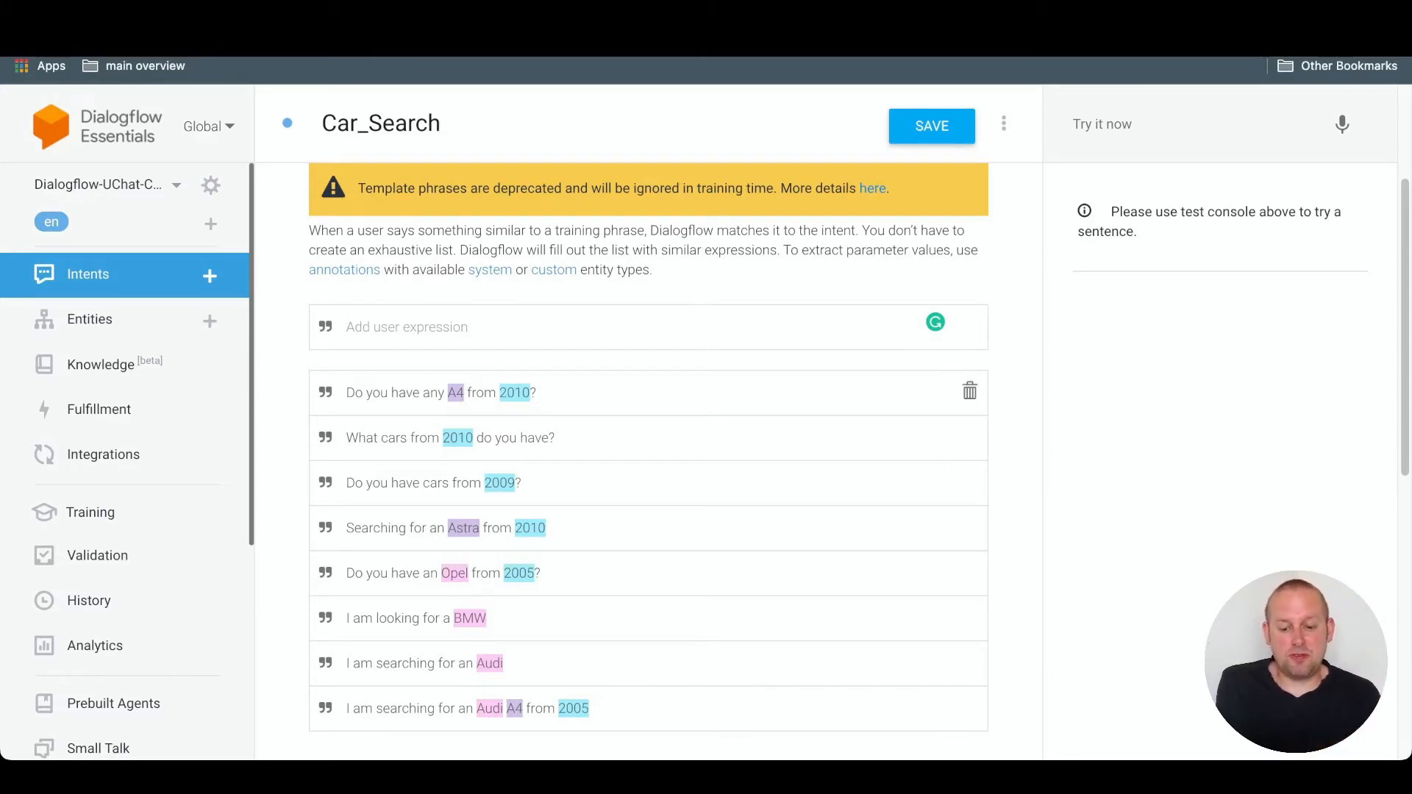
scroll(648, 398, down, 2)
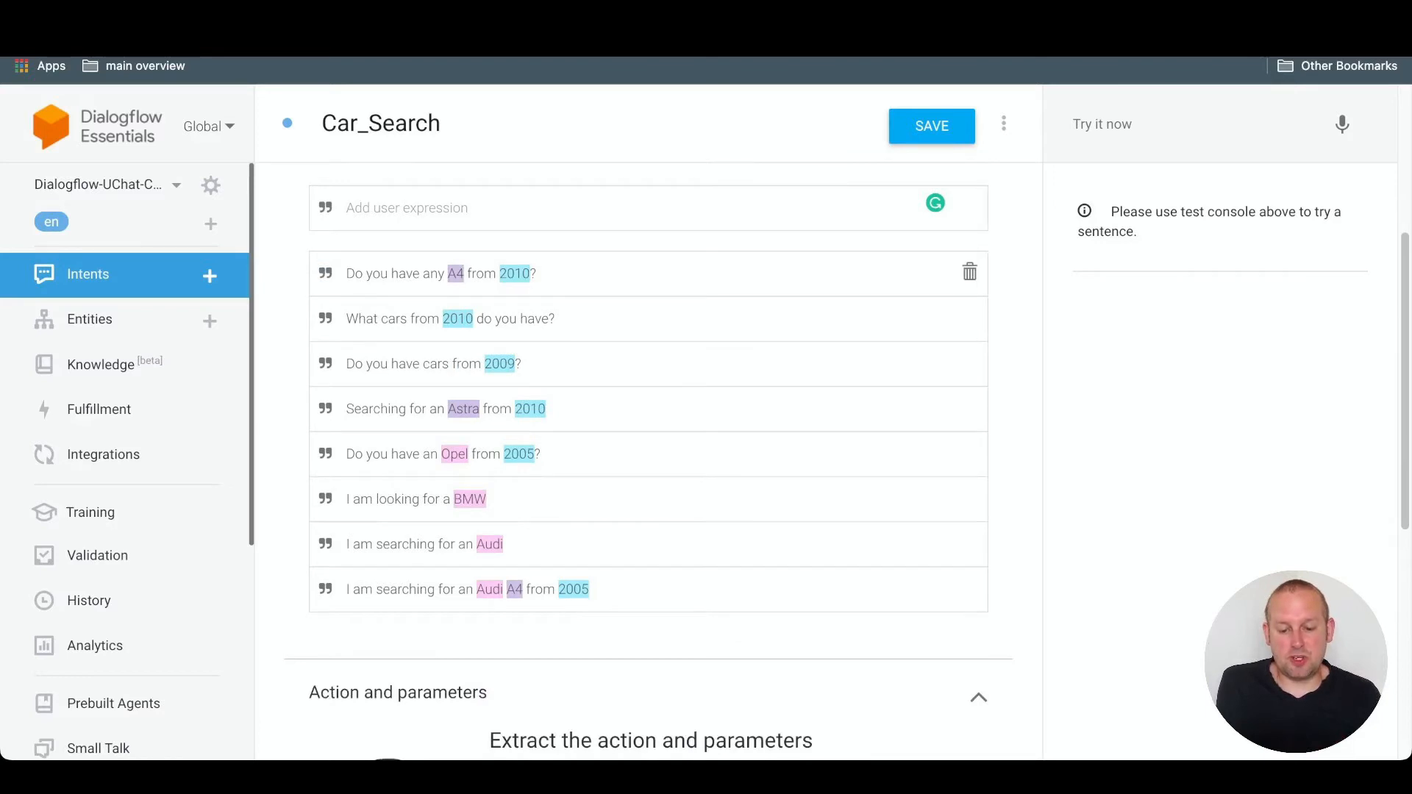
click(397, 273)
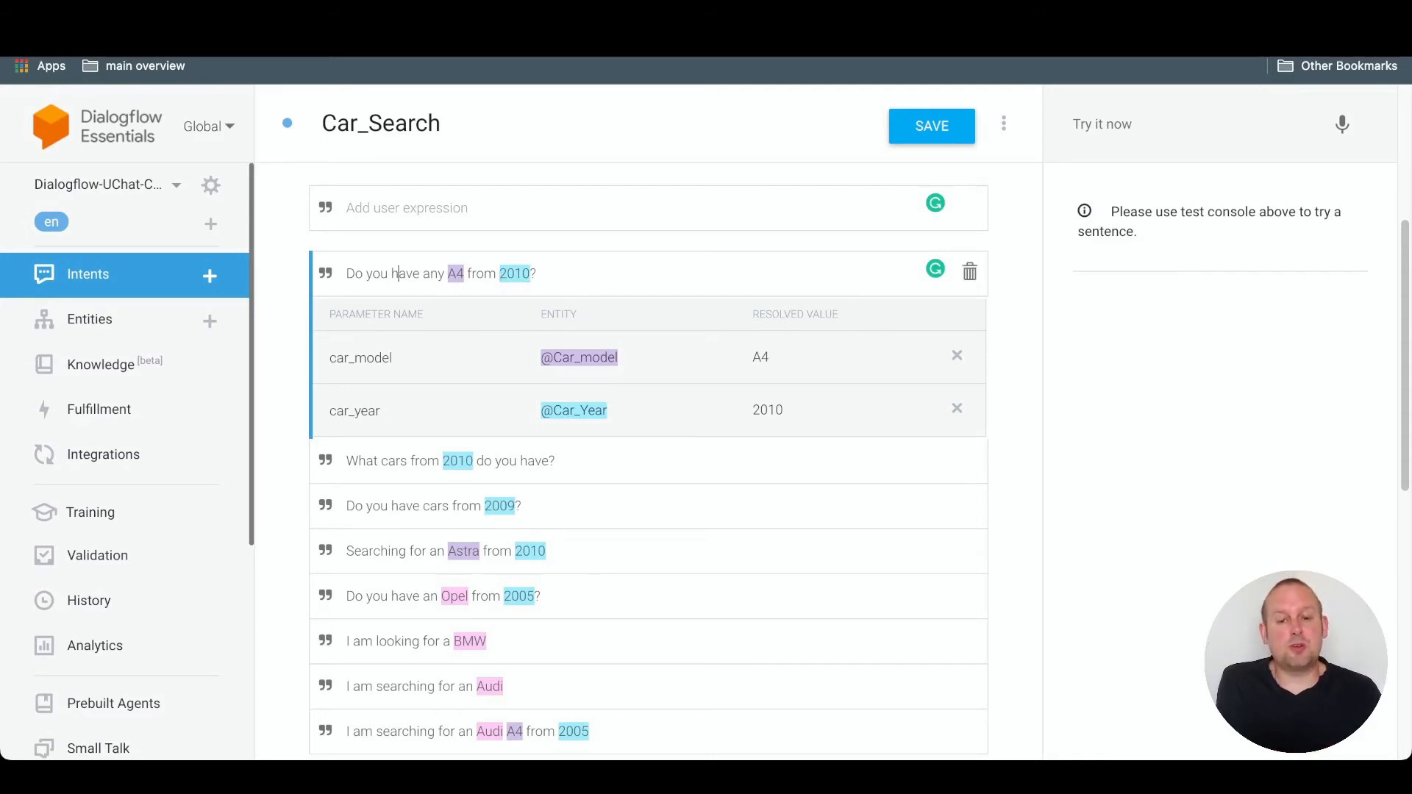
scroll(647, 272, down, 1)
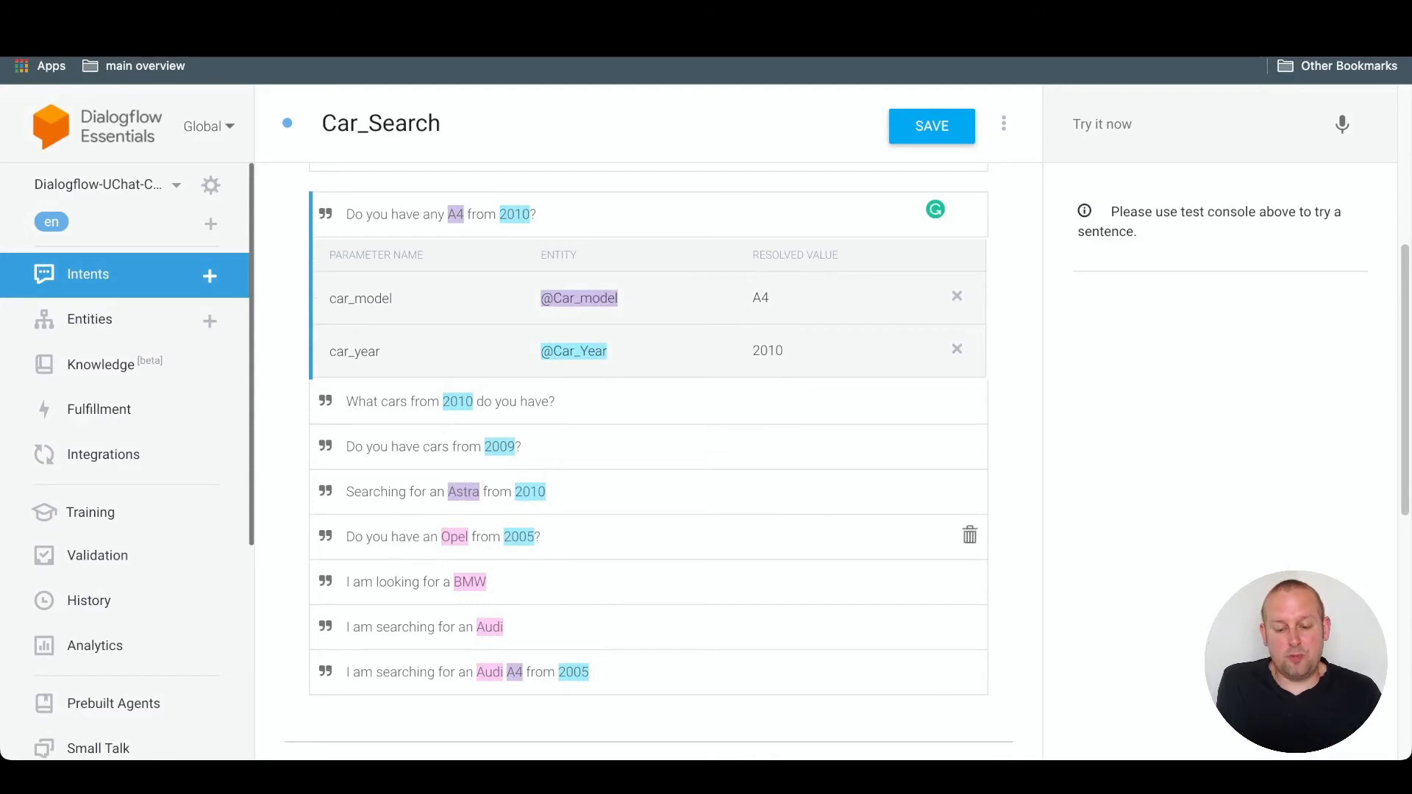
- Examine the entity annotations of the "Do you have an Opel from 2005?" training phrase and the intent's Action and parameters section
click(354, 537)
scroll(647, 464, down, 1)
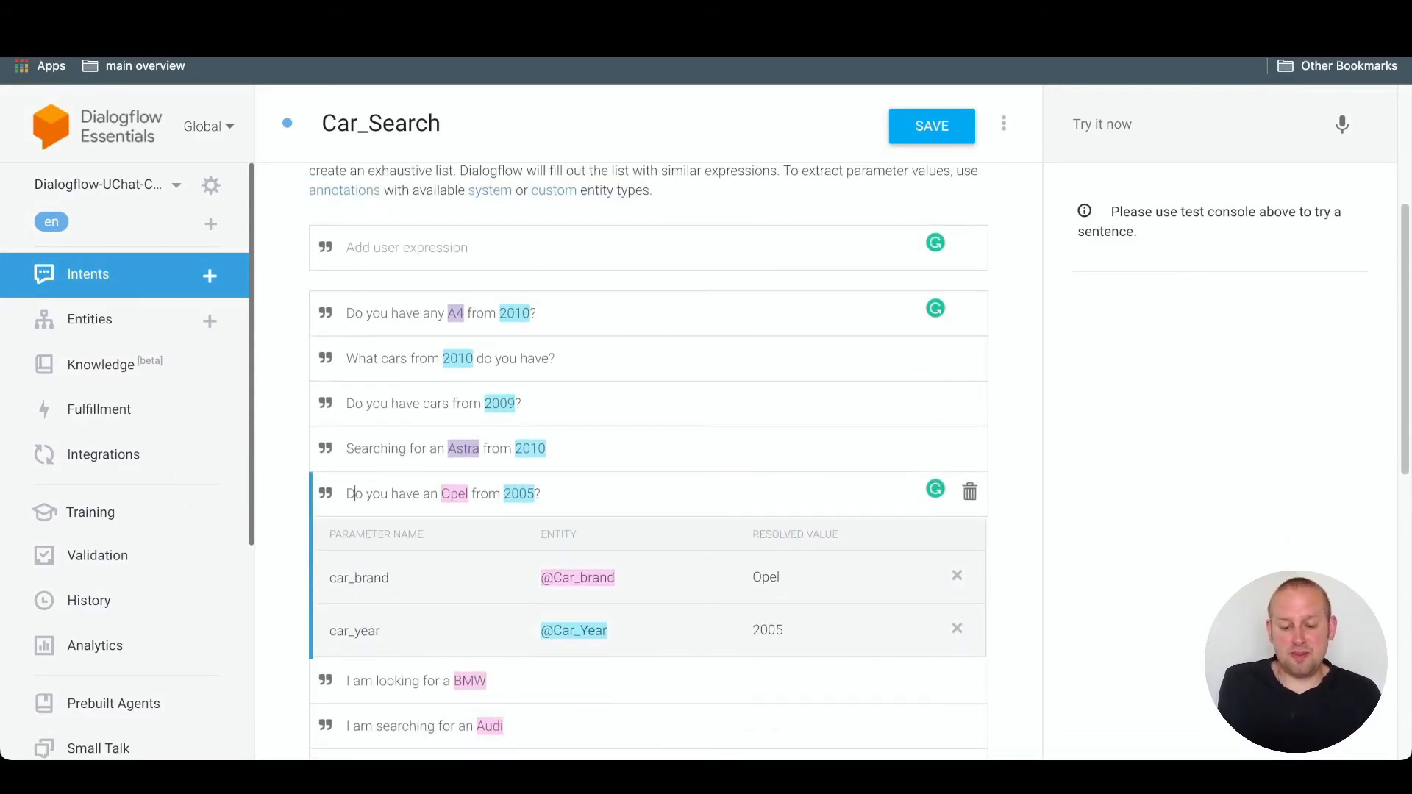
scroll(647, 456, down, 1)
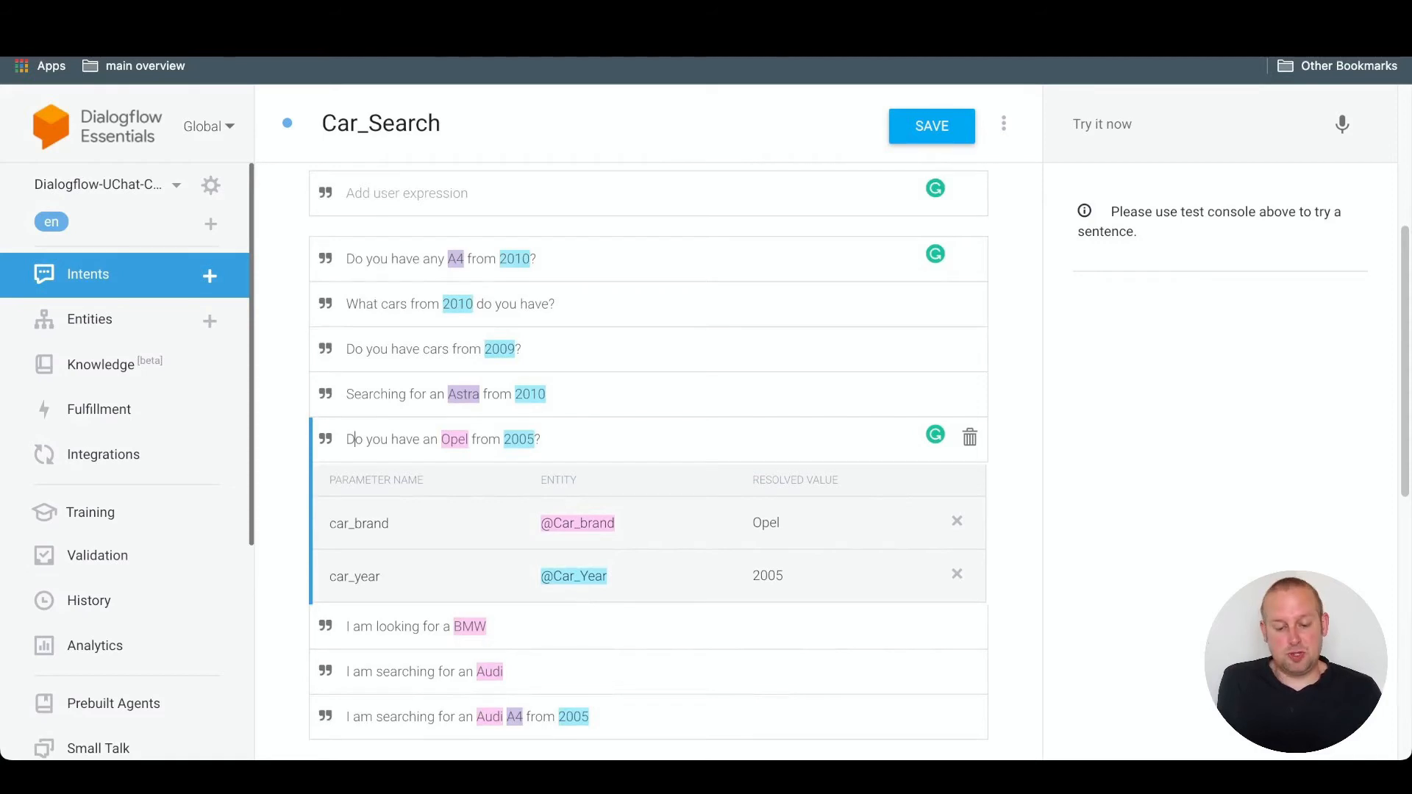
scroll(647, 456, down, 4)
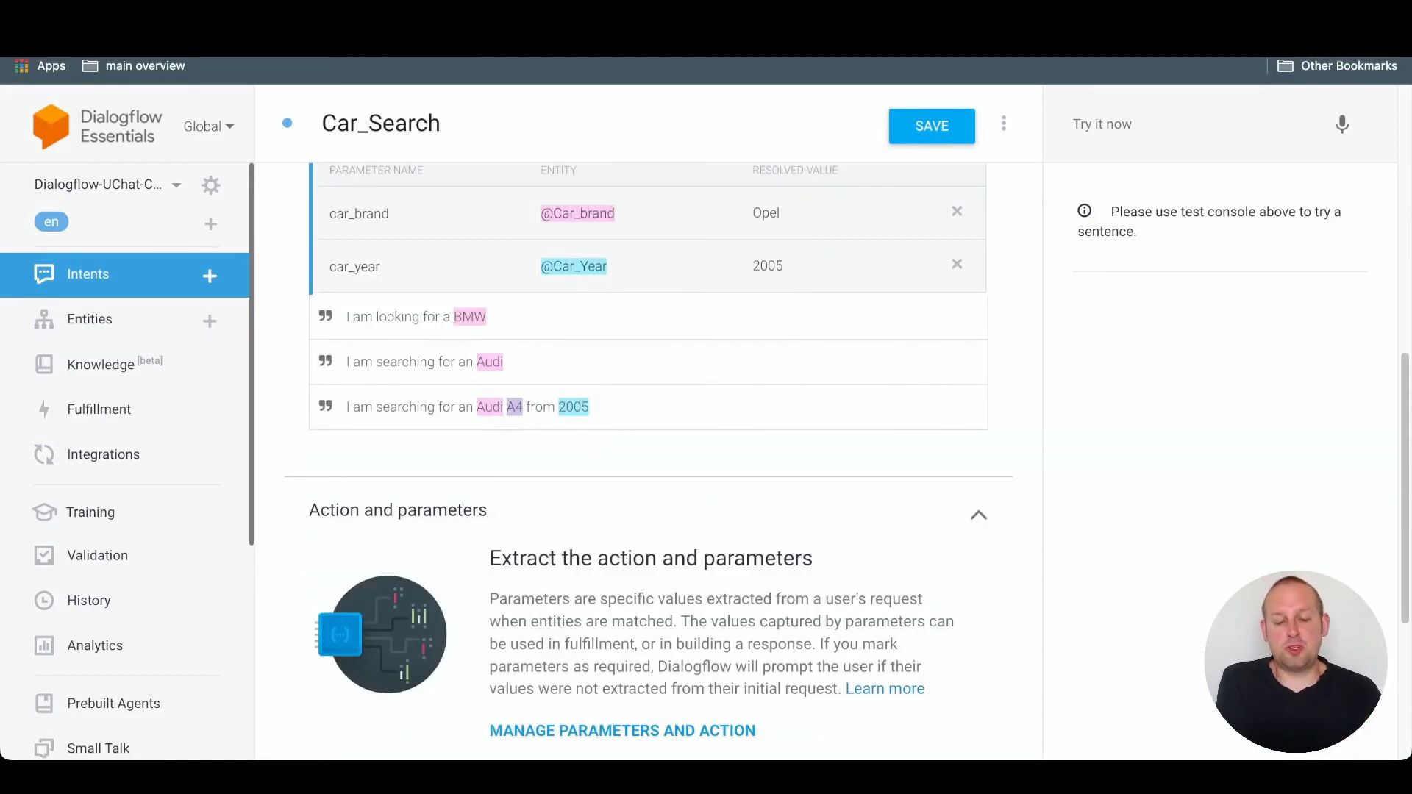
scroll(647, 456, down, 3)
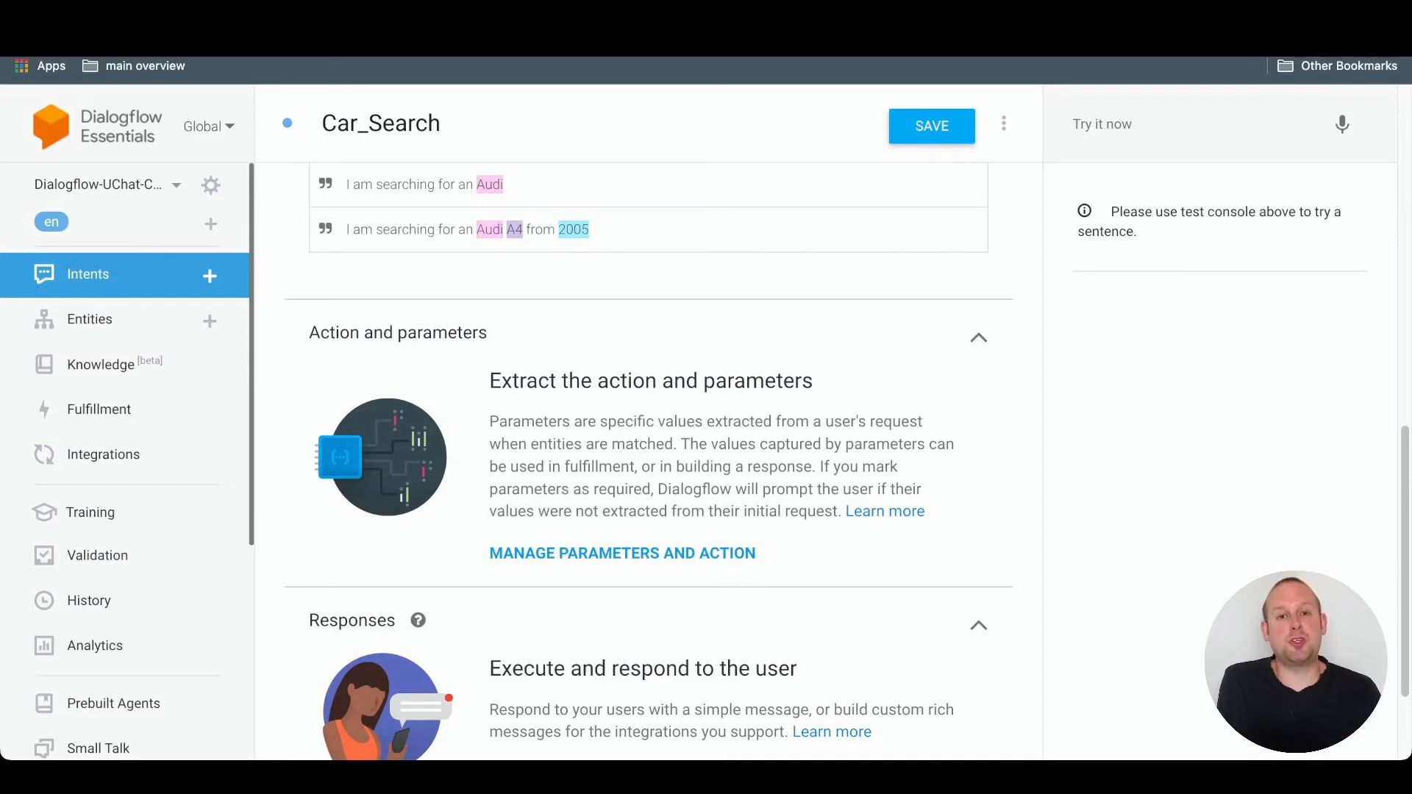
- Show the intent's parameters and mark car_brand, car_model and car_year as required
click(623, 553)
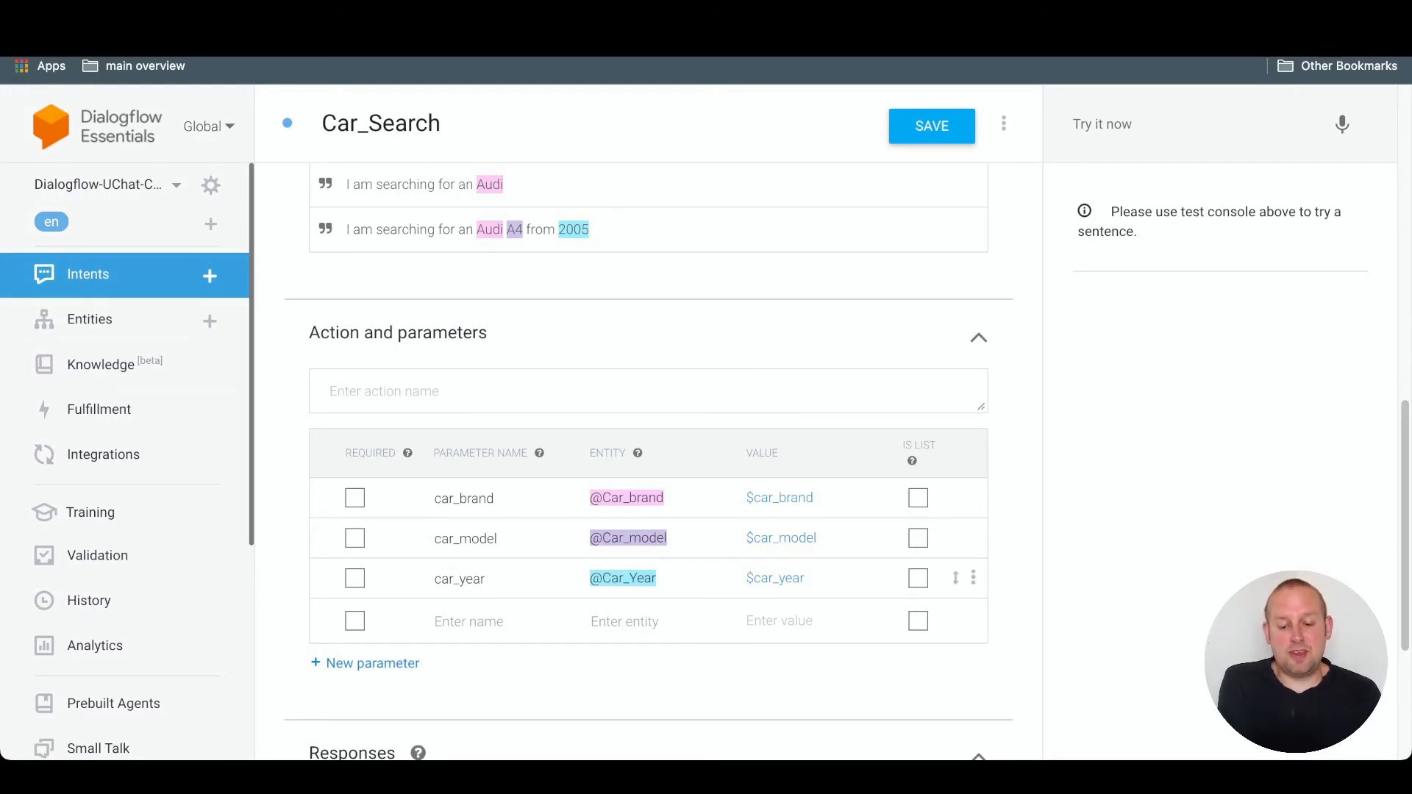
click(355, 497)
click(354, 538)
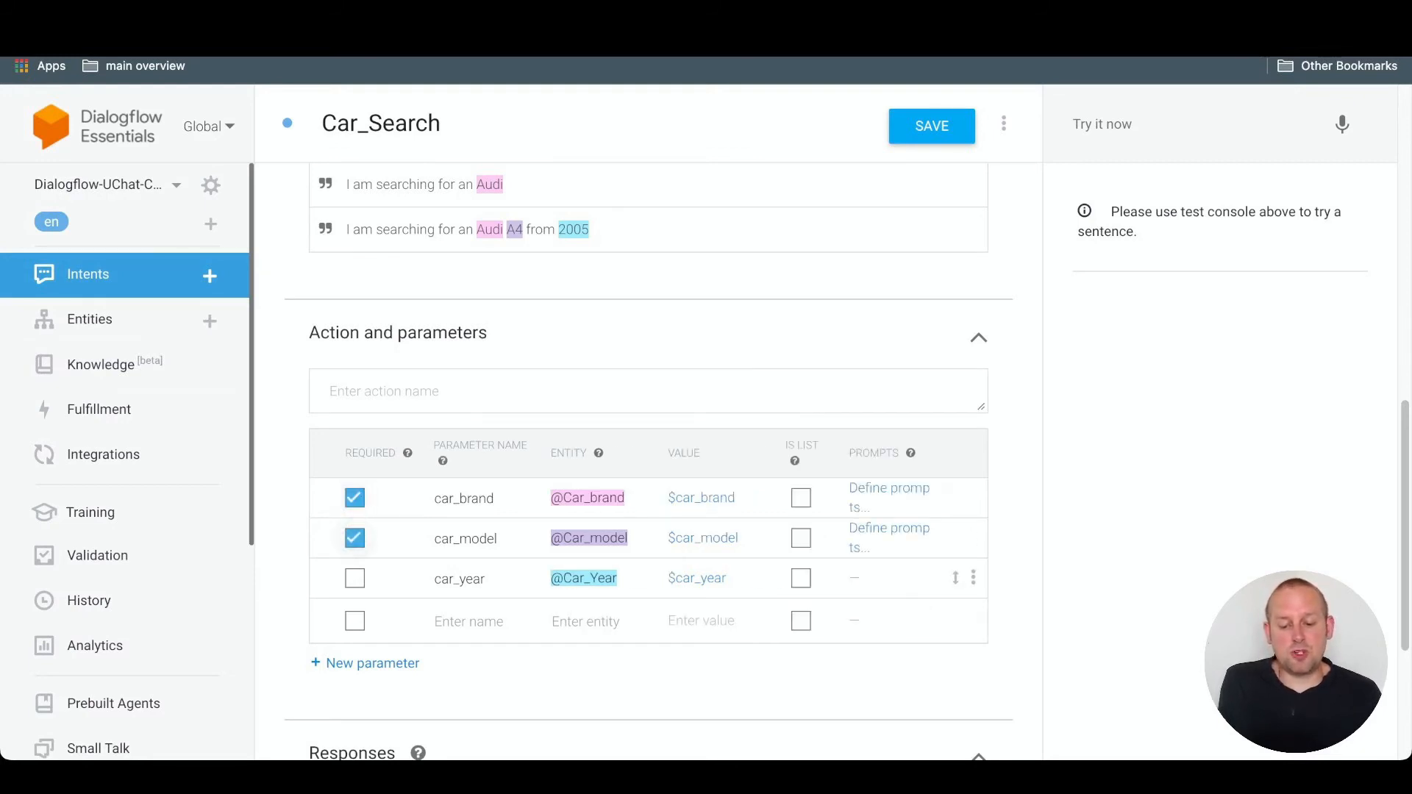
click(354, 578)
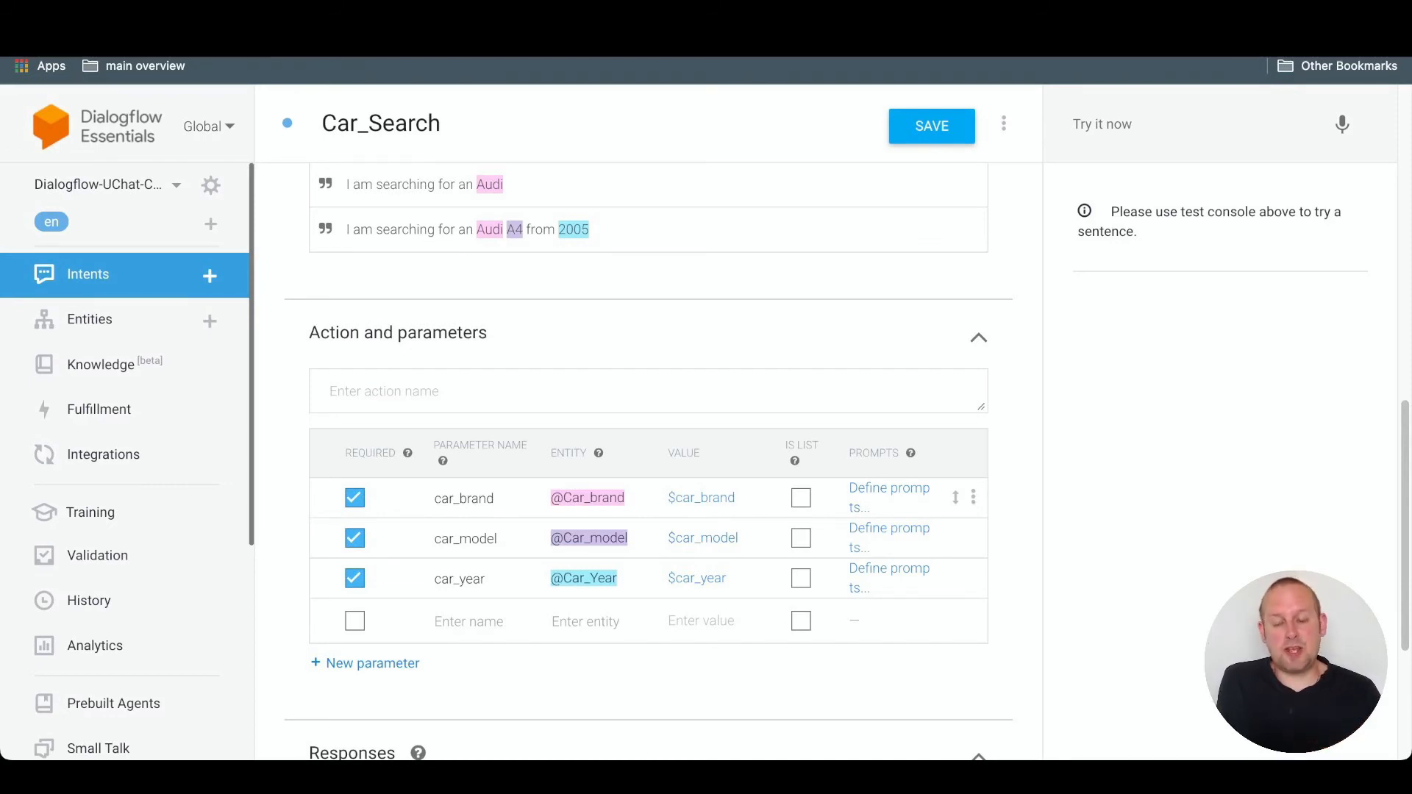
- Define the car_brand prompts "What brand are you looking for?", "And the brand?" and "Which brand do you prefer?"
click(889, 497)
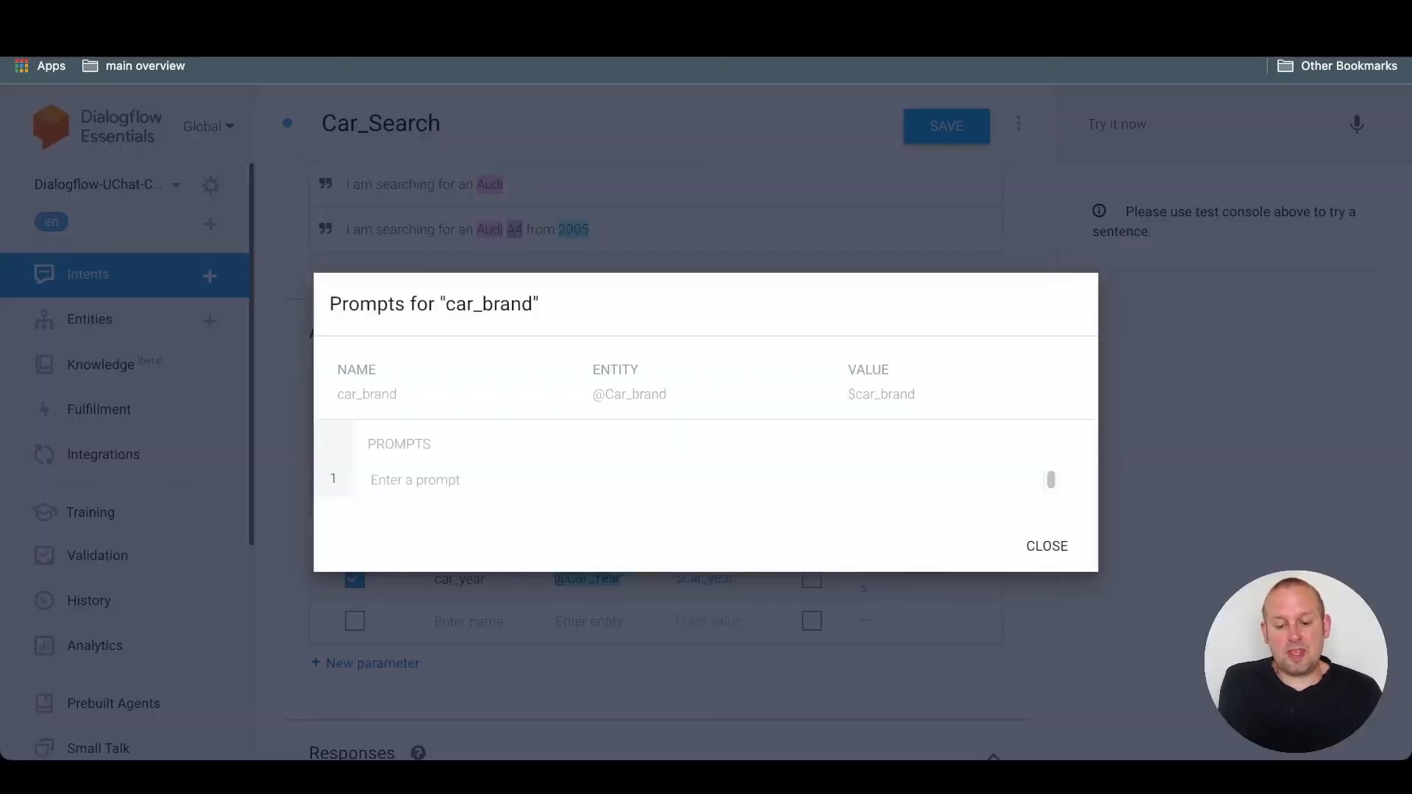
text(What brand are you looking for?)
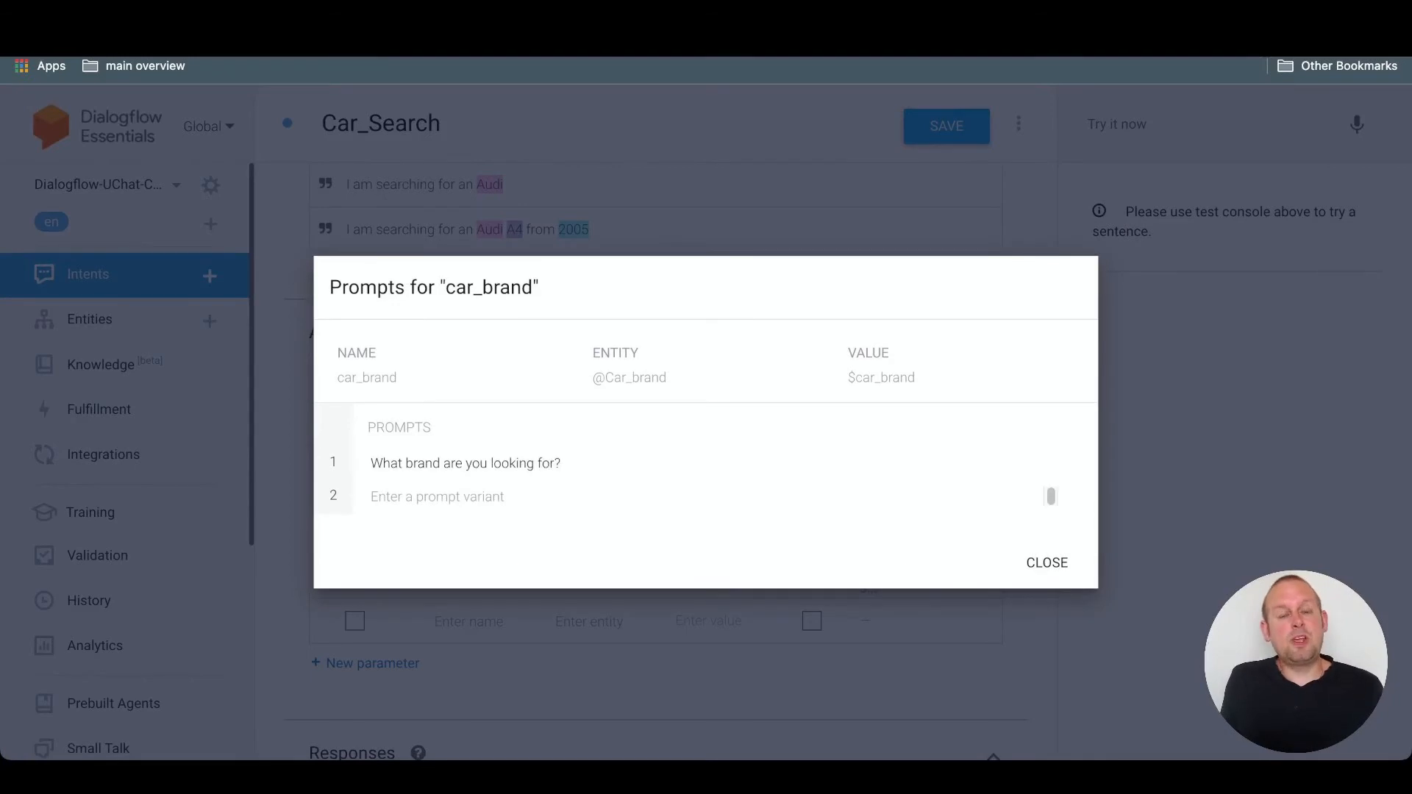
click(372, 496)
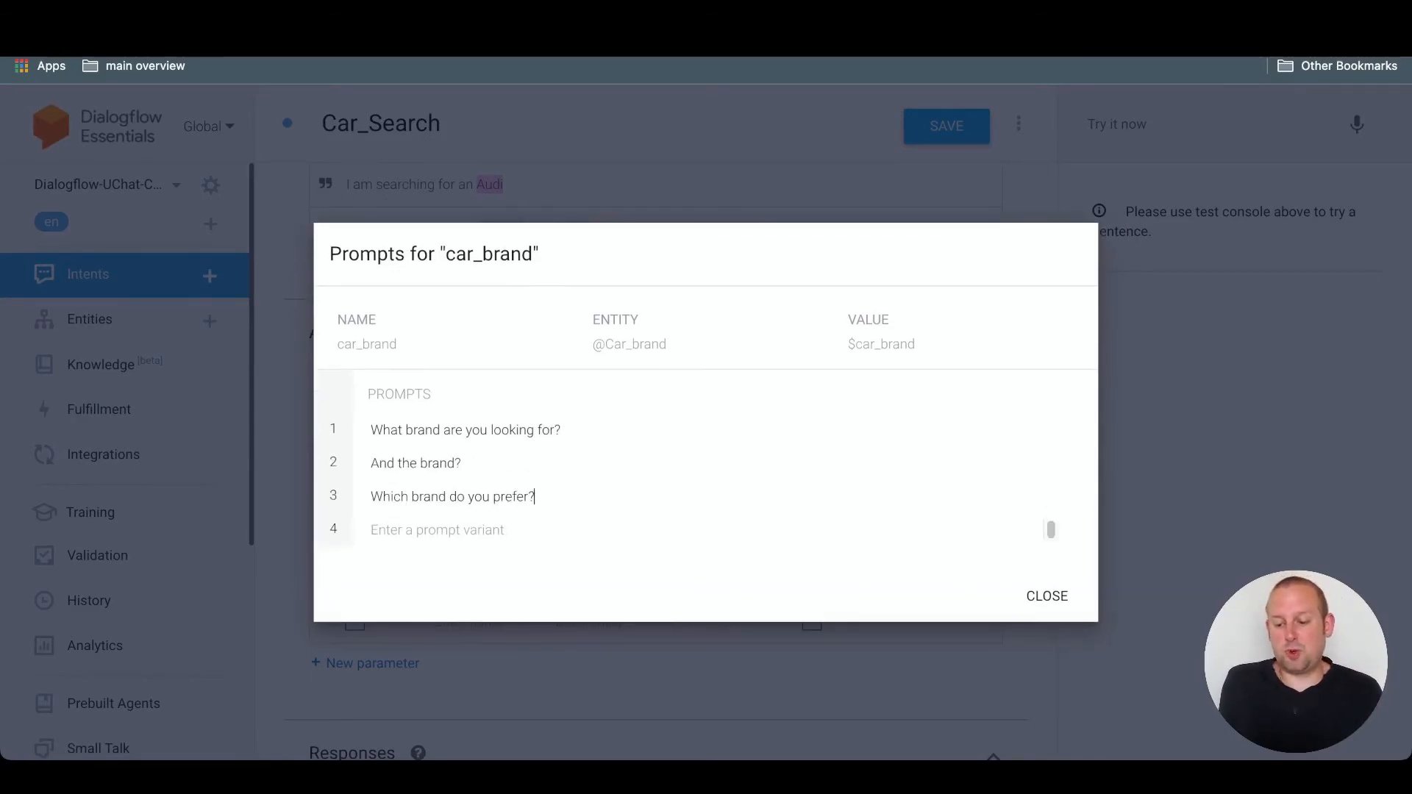
click(1047, 596)
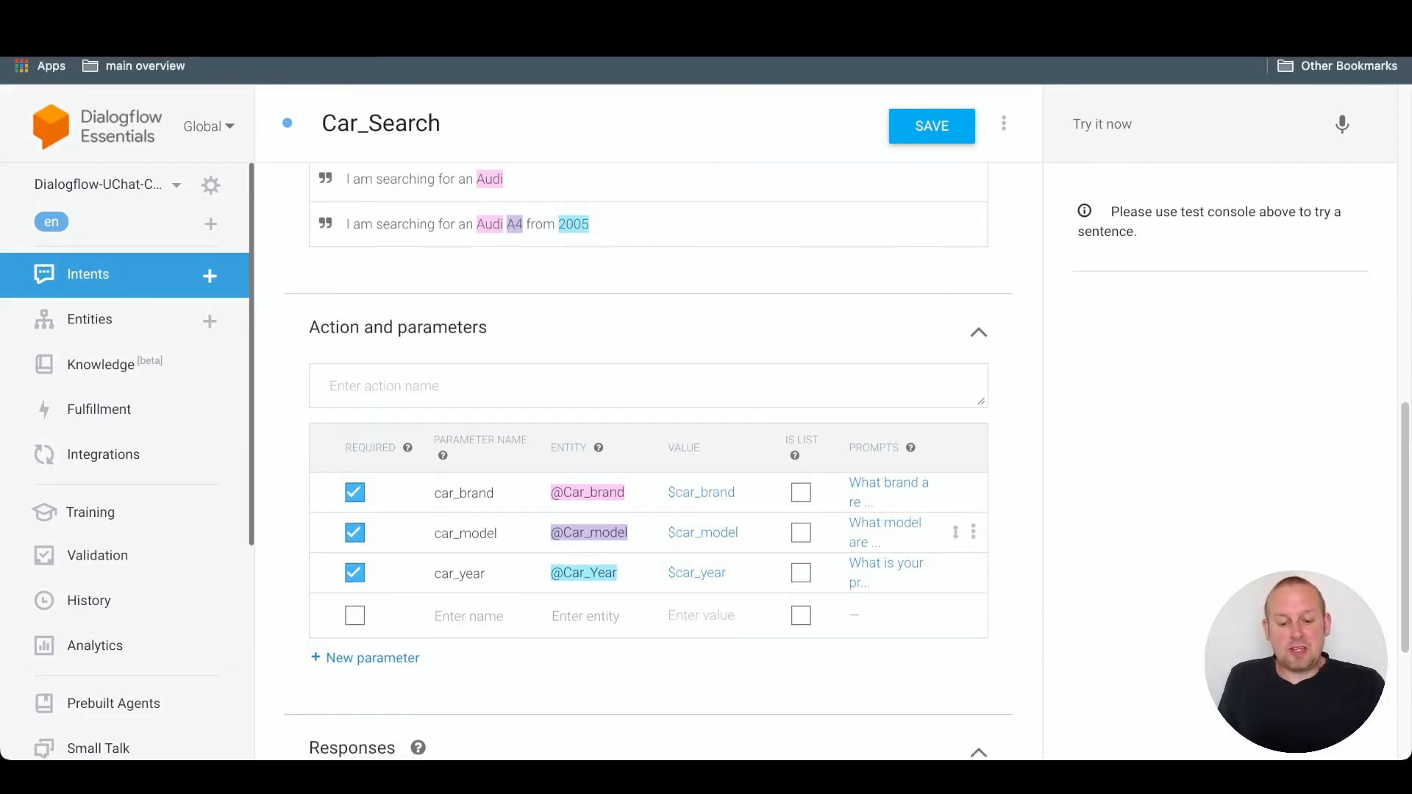
- Add an empty Text Response and a Custom Payload to the Car_Search responses, and save the intent
scroll(964, 514, down, 4)
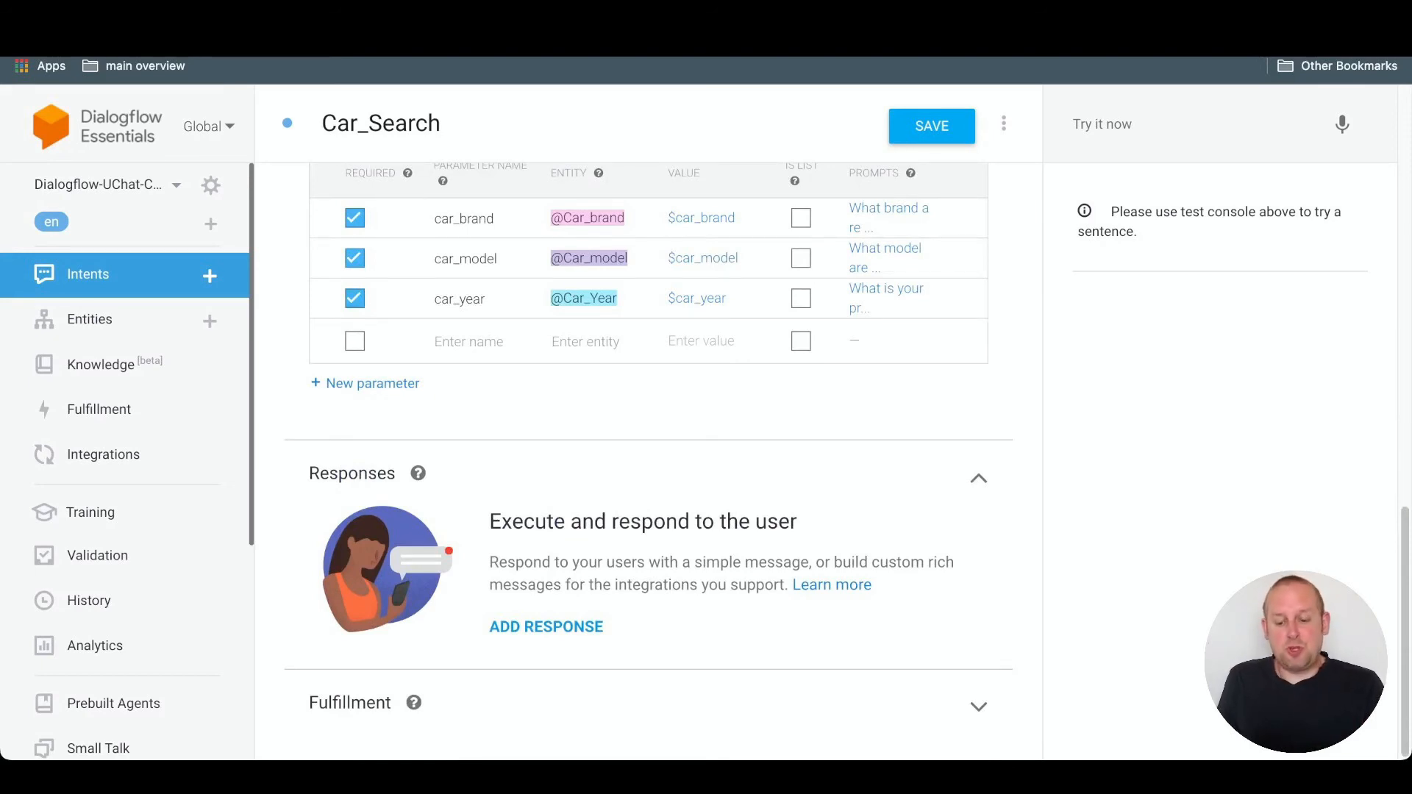
click(545, 627)
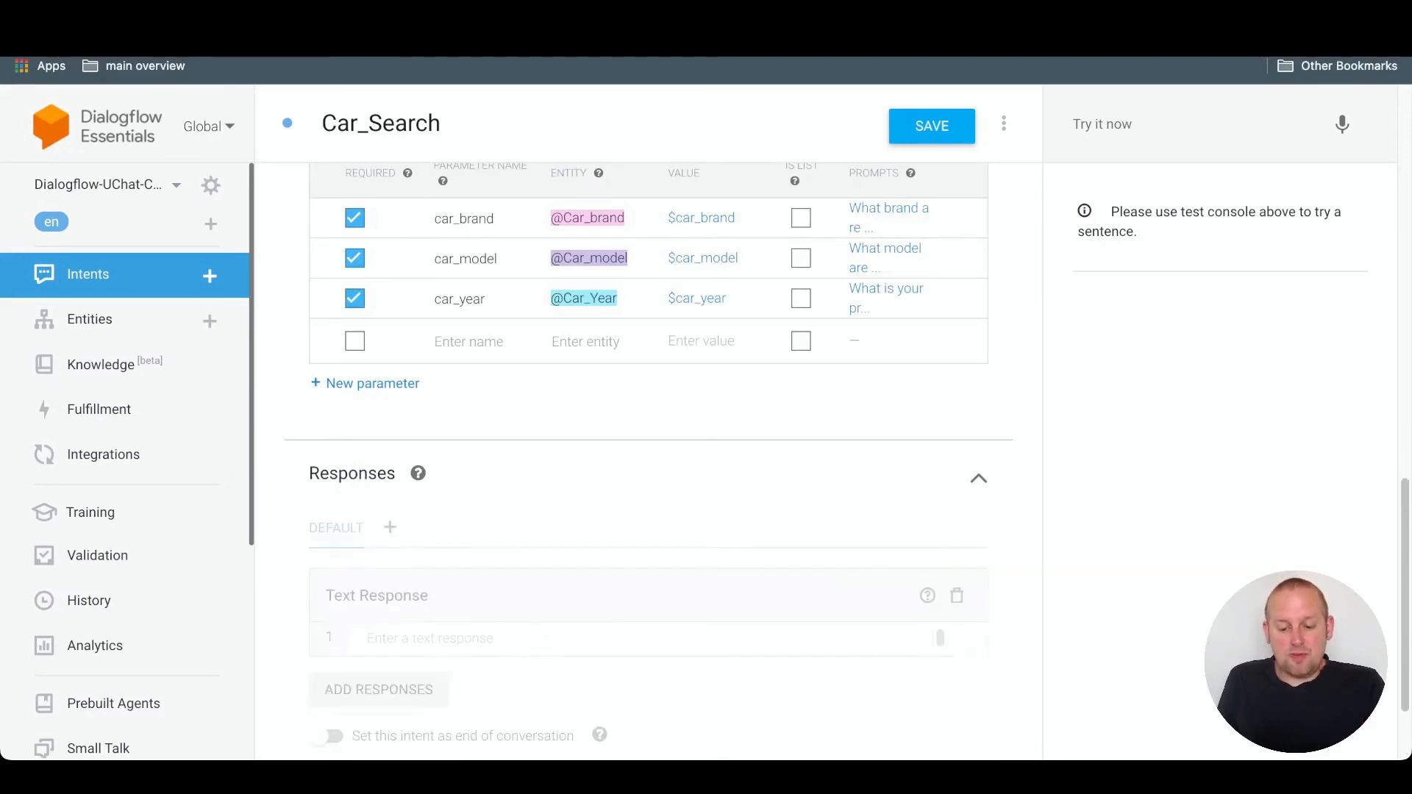
scroll(546, 627, down, 2)
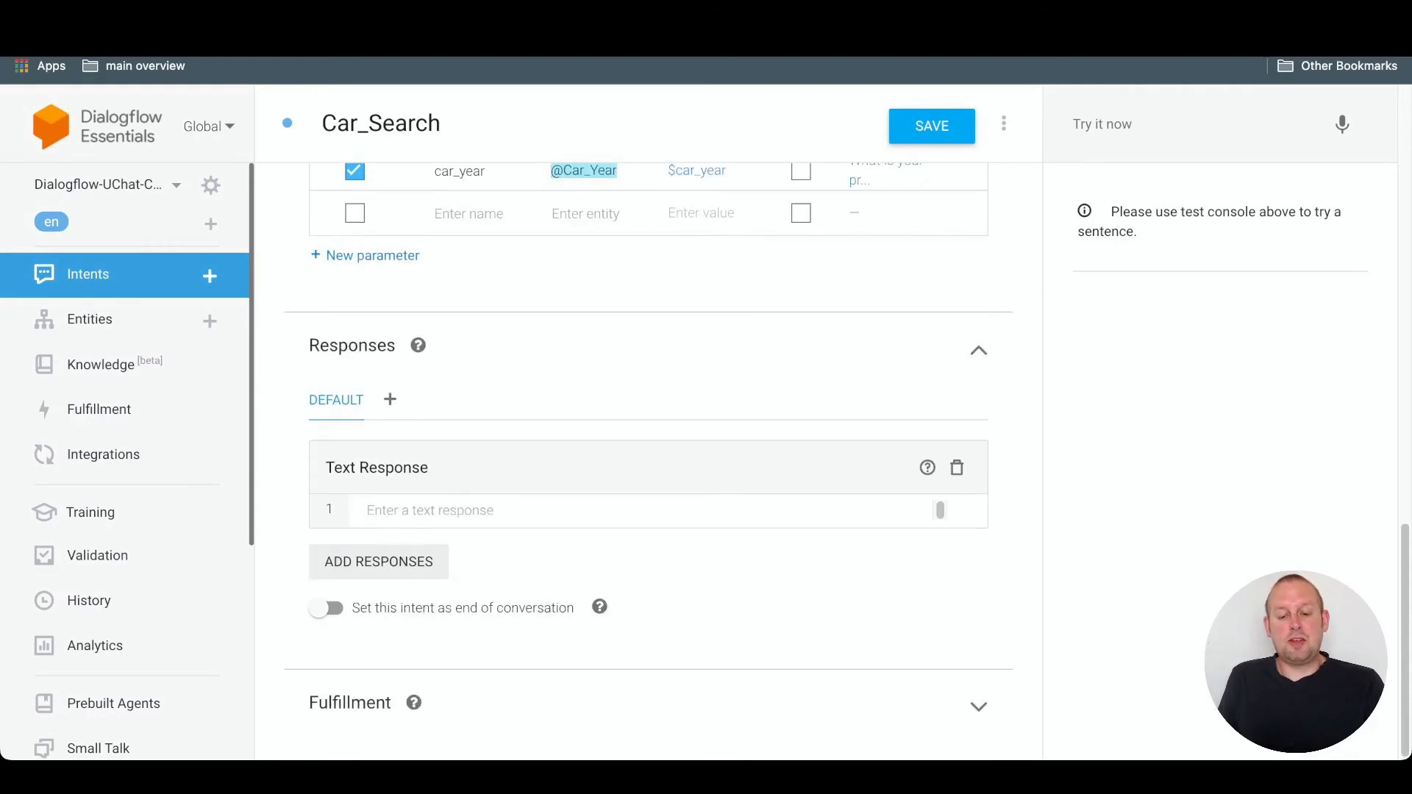
click(940, 509)
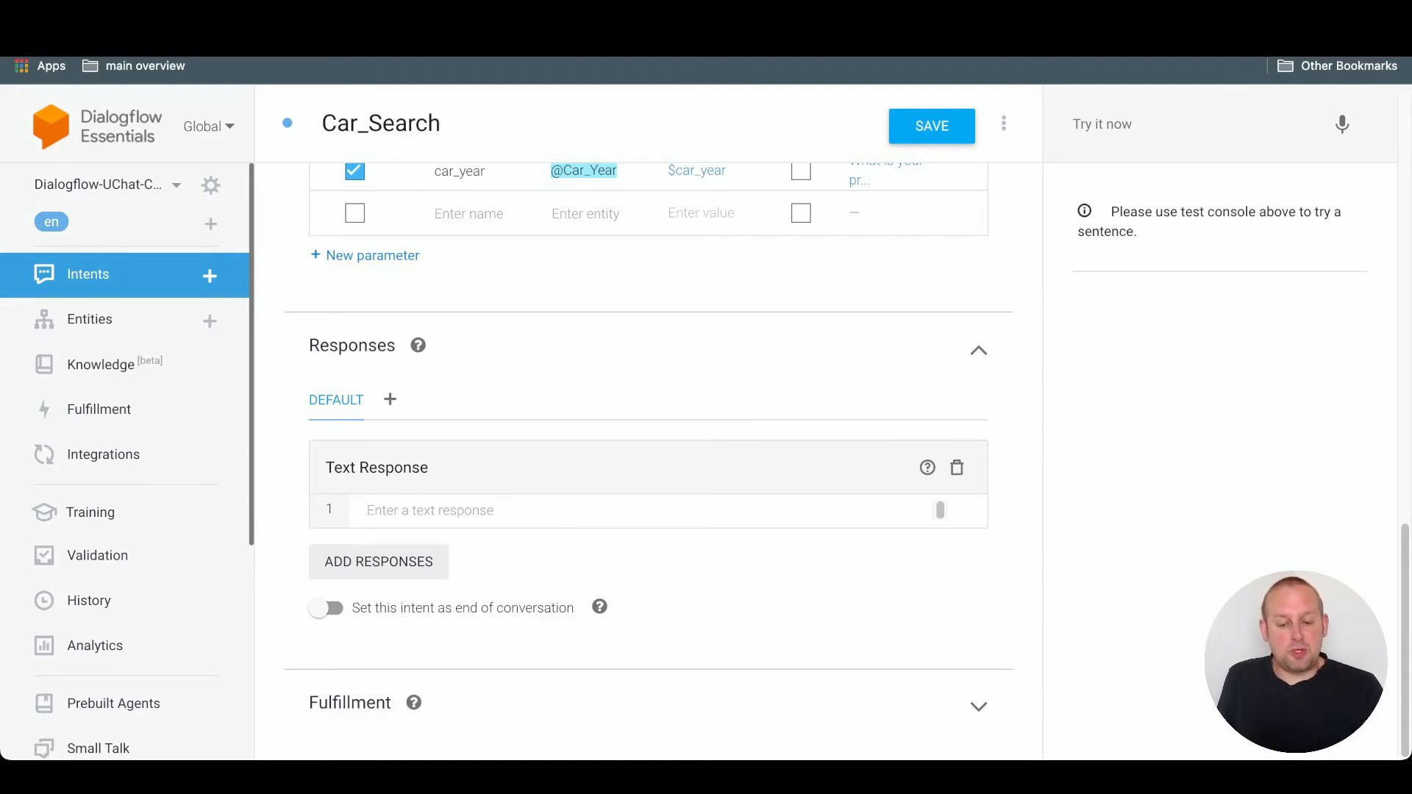
click(379, 561)
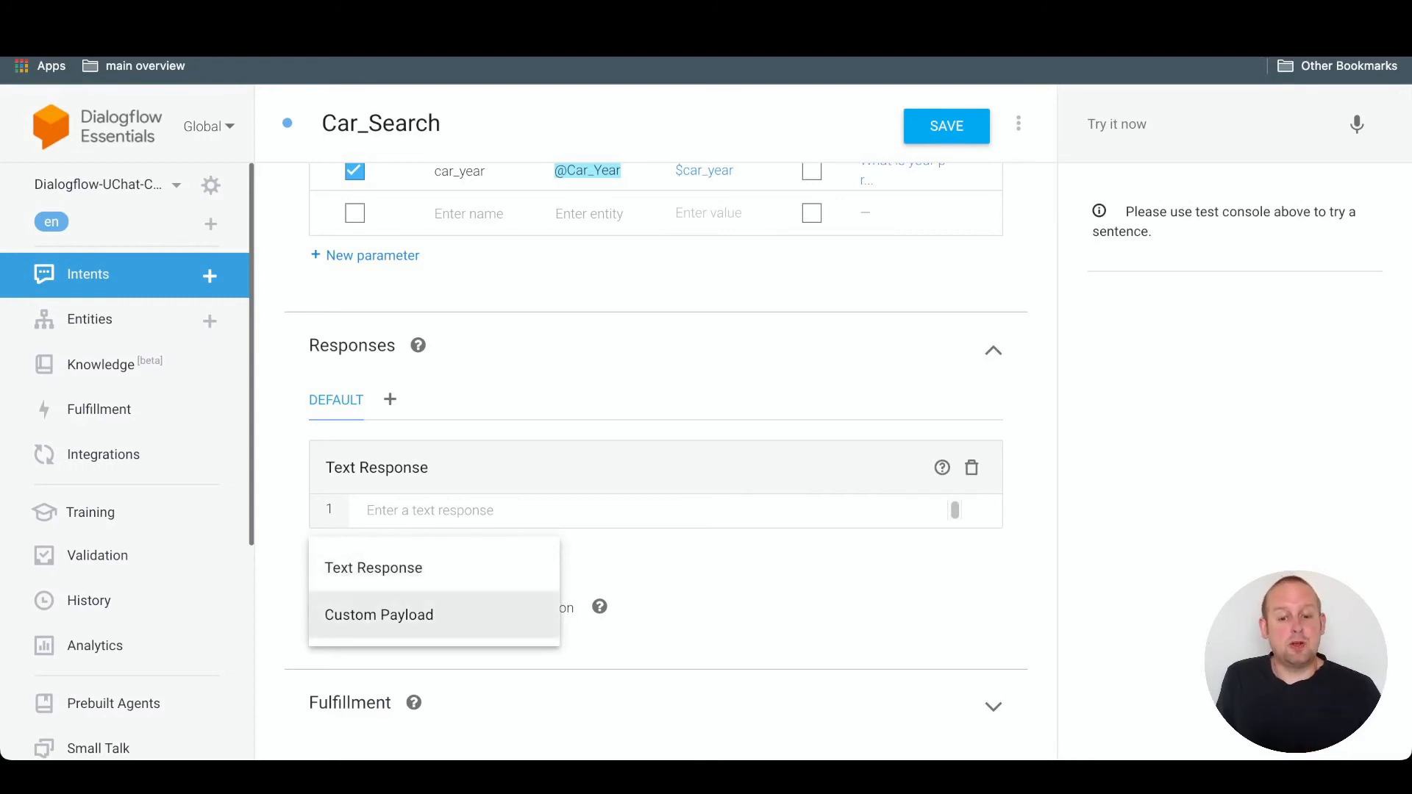
click(379, 615)
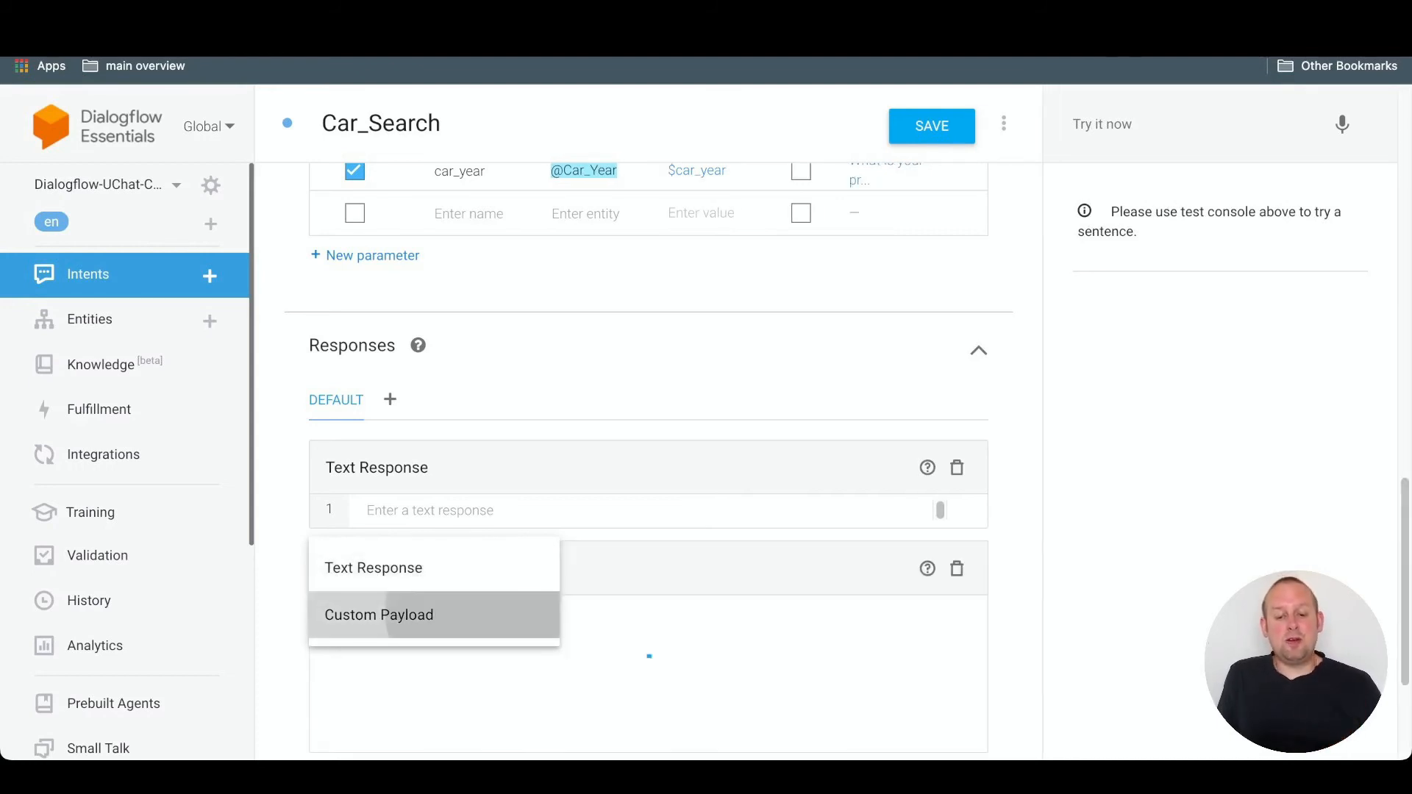
scroll(647, 441, down, 2)
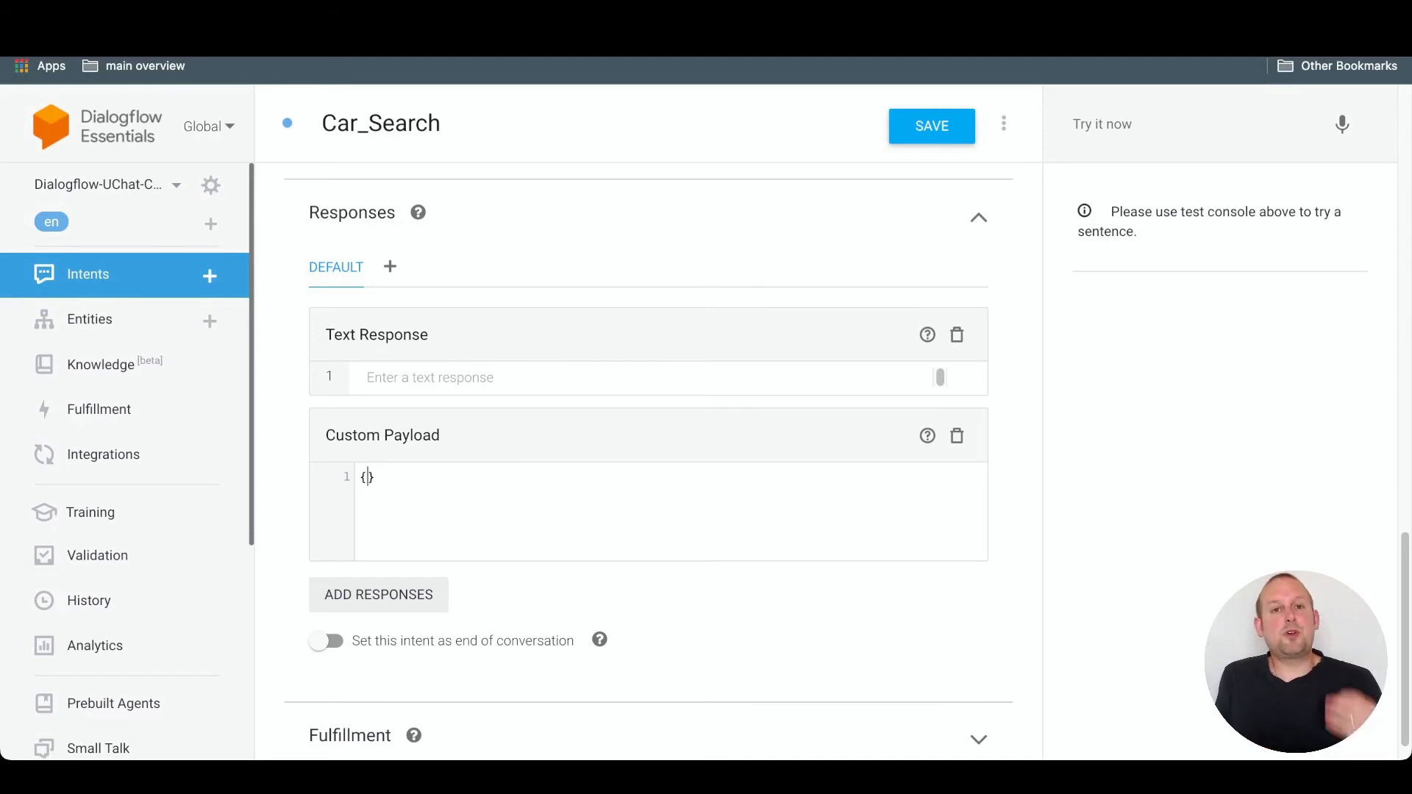
click(932, 126)
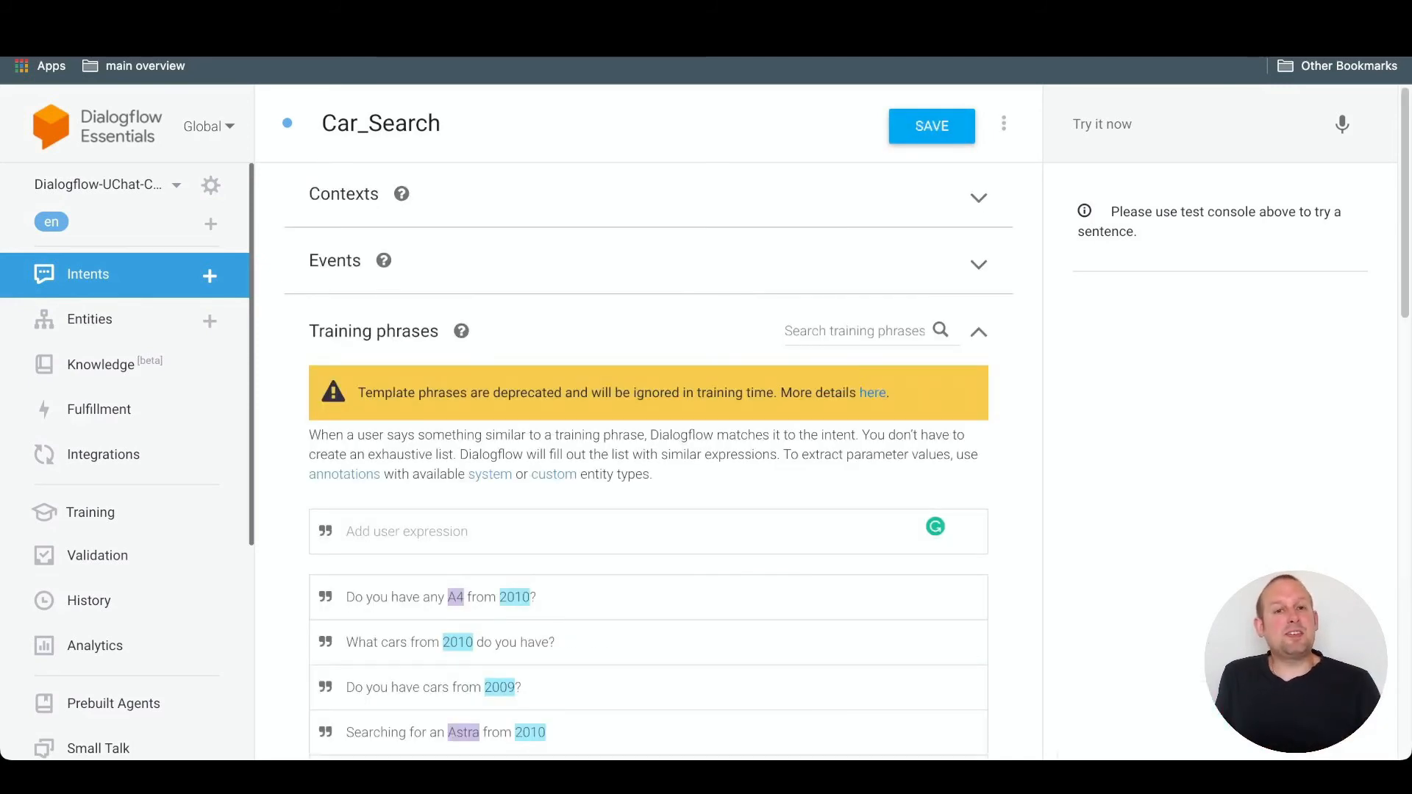
- Test the agent with the sentence "Do you have a BMW?"
scroll(649, 456, down, 7)
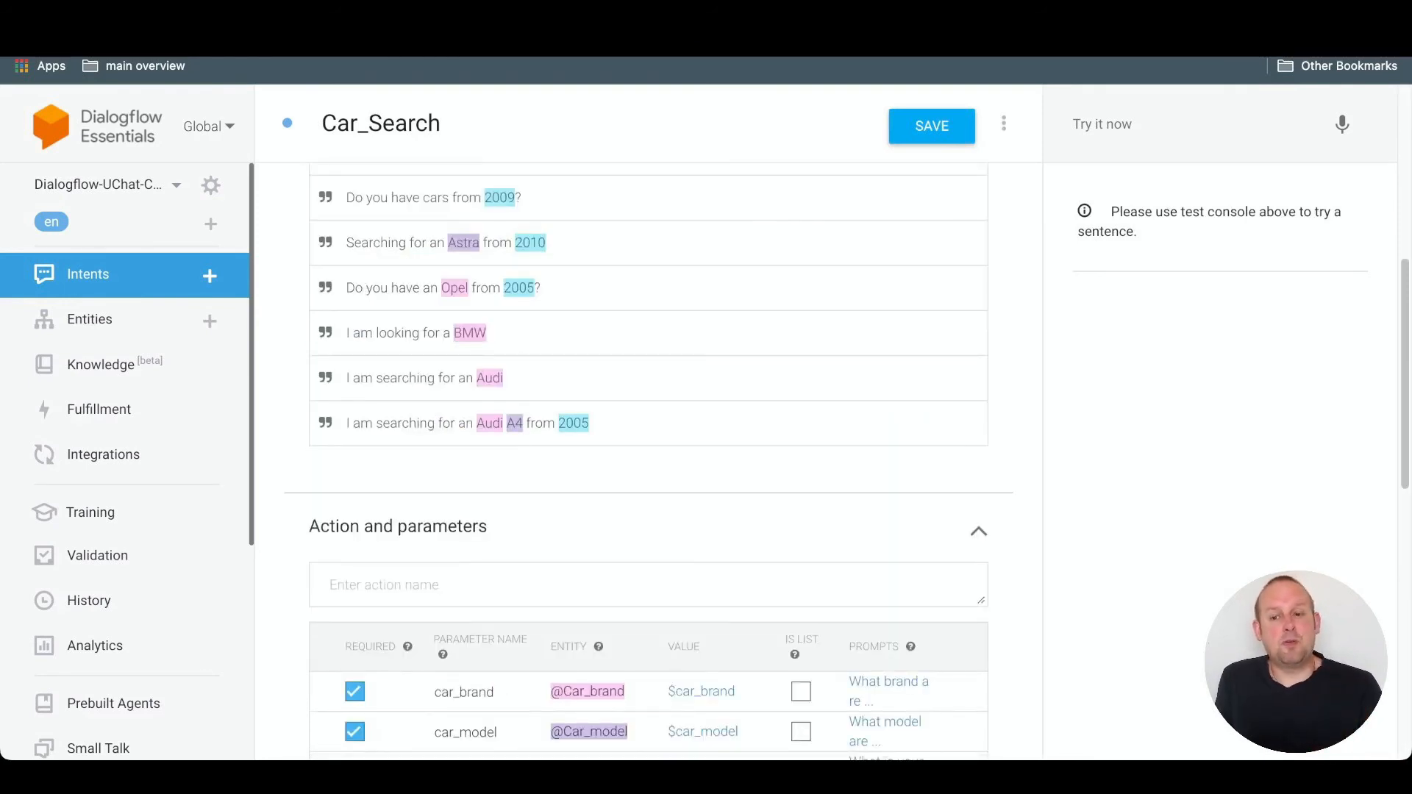
scroll(649, 456, up, 4)
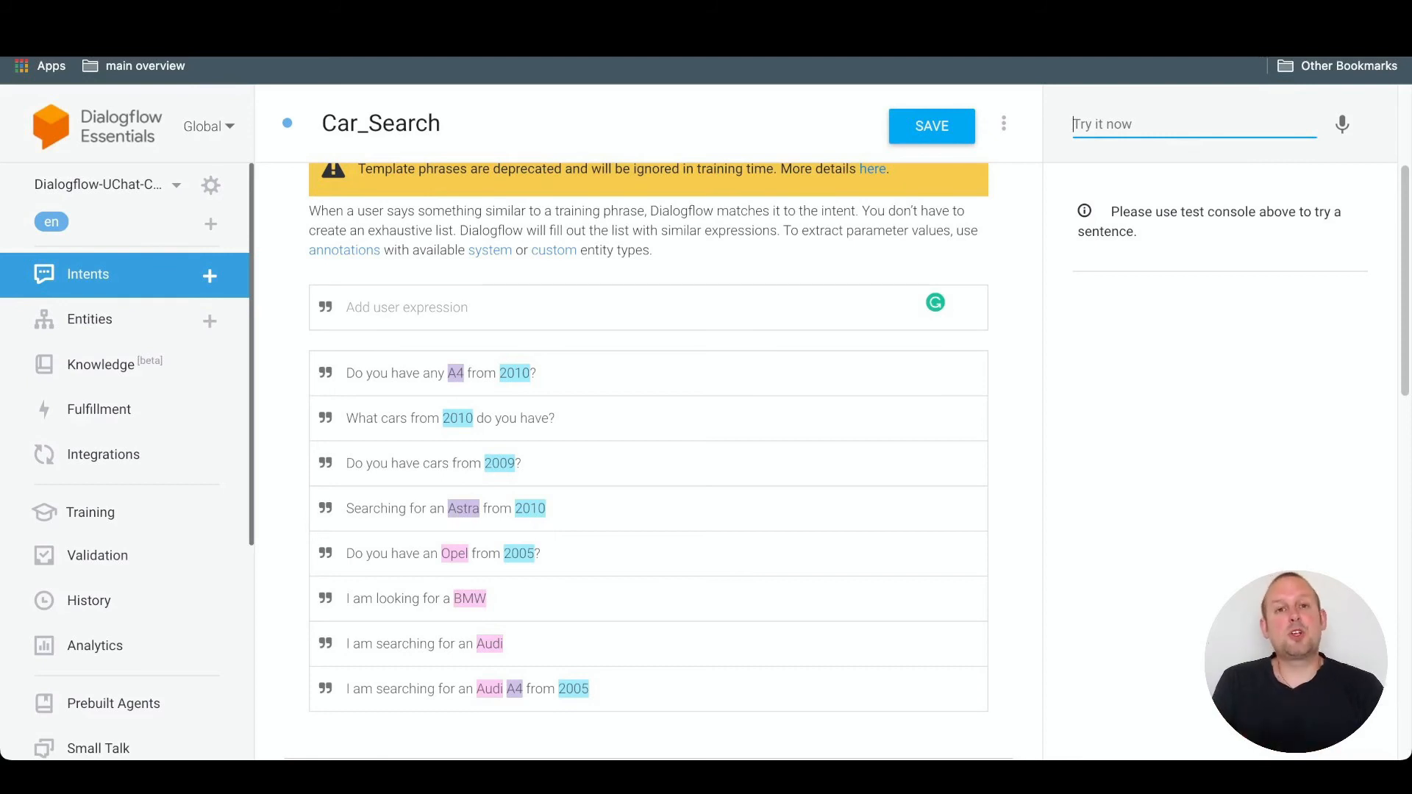
text(Do you have)
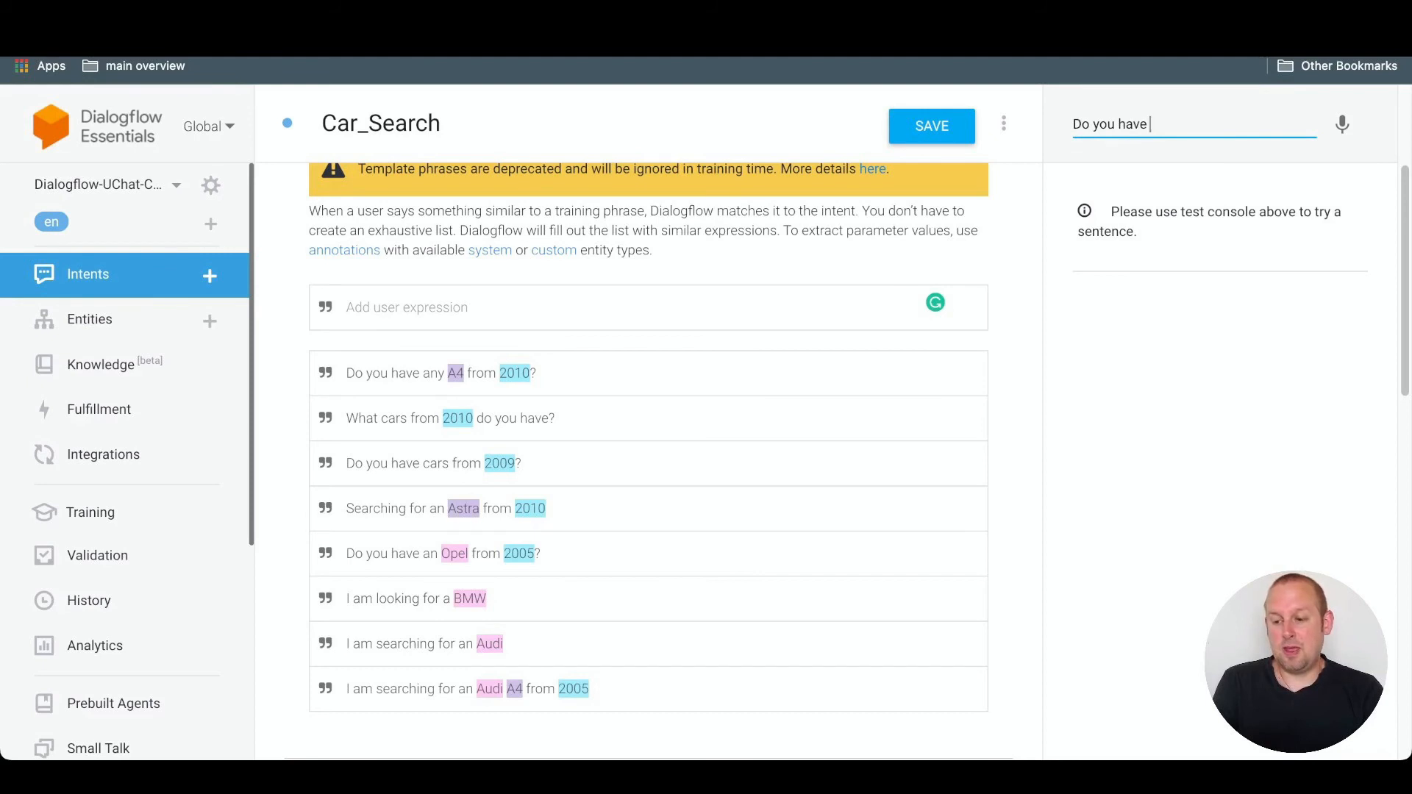
text( a BMW)
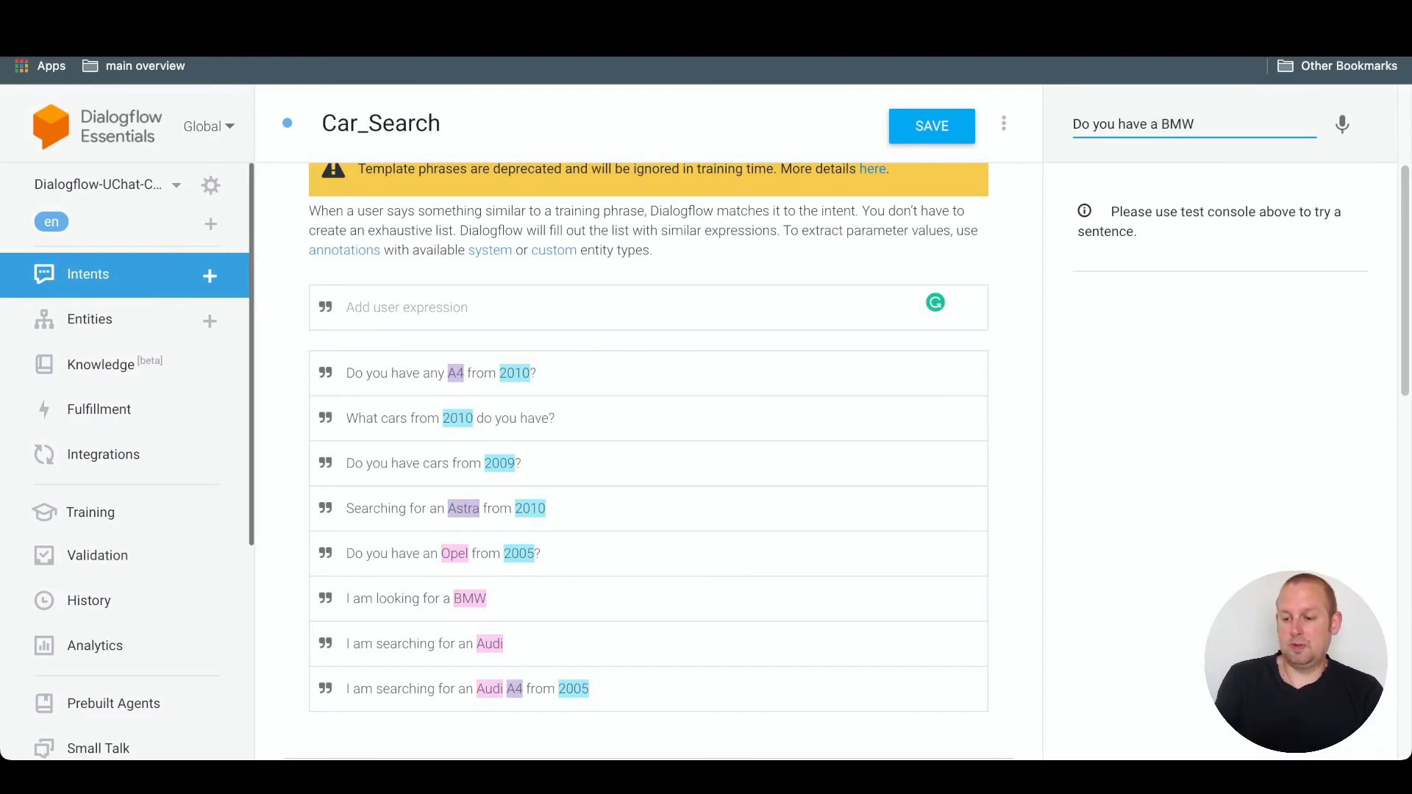
text(?)
key(Return)
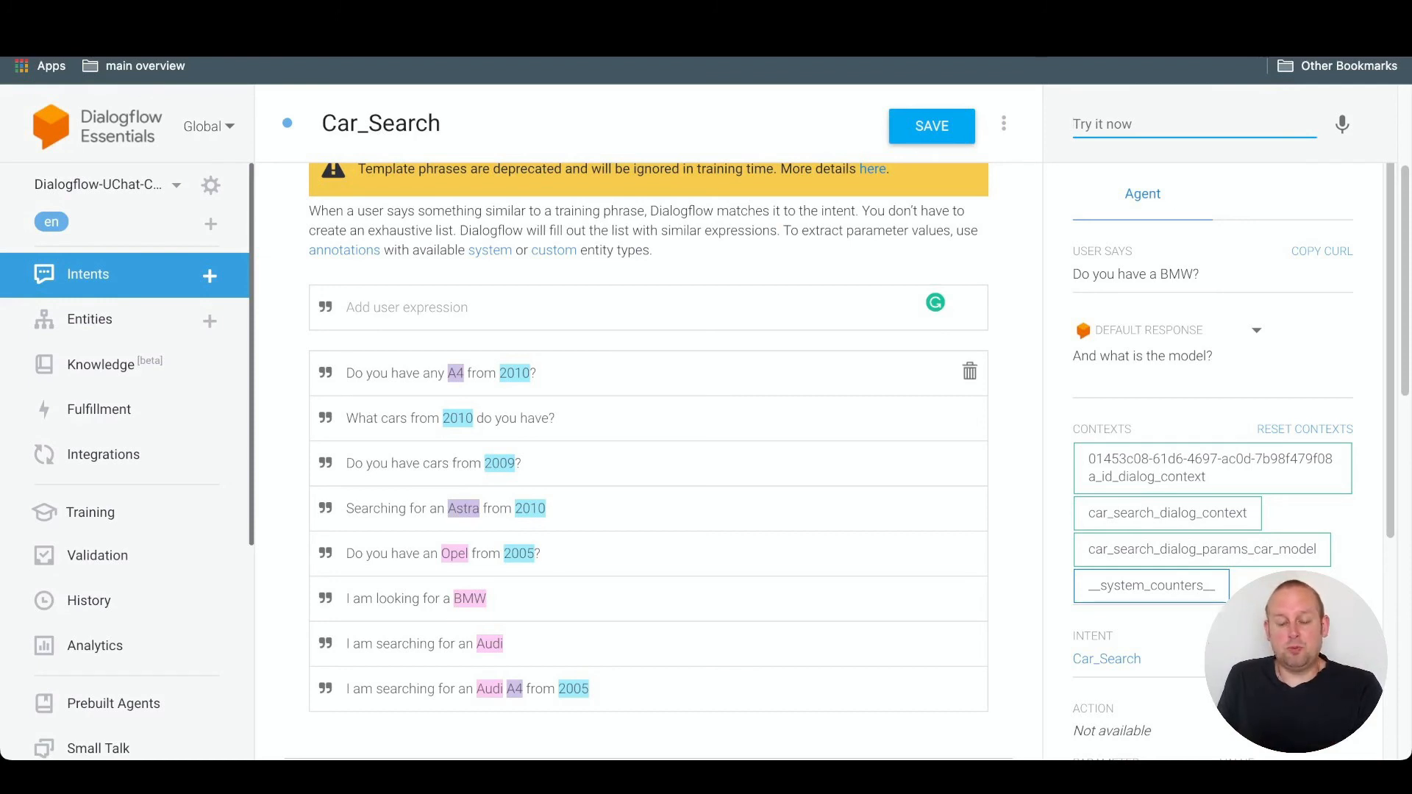
- Check the required car_model parameter and answer the agent's model question with "I prefer a X7"
scroll(647, 368, down, 5)
scroll(647, 441, down, 1)
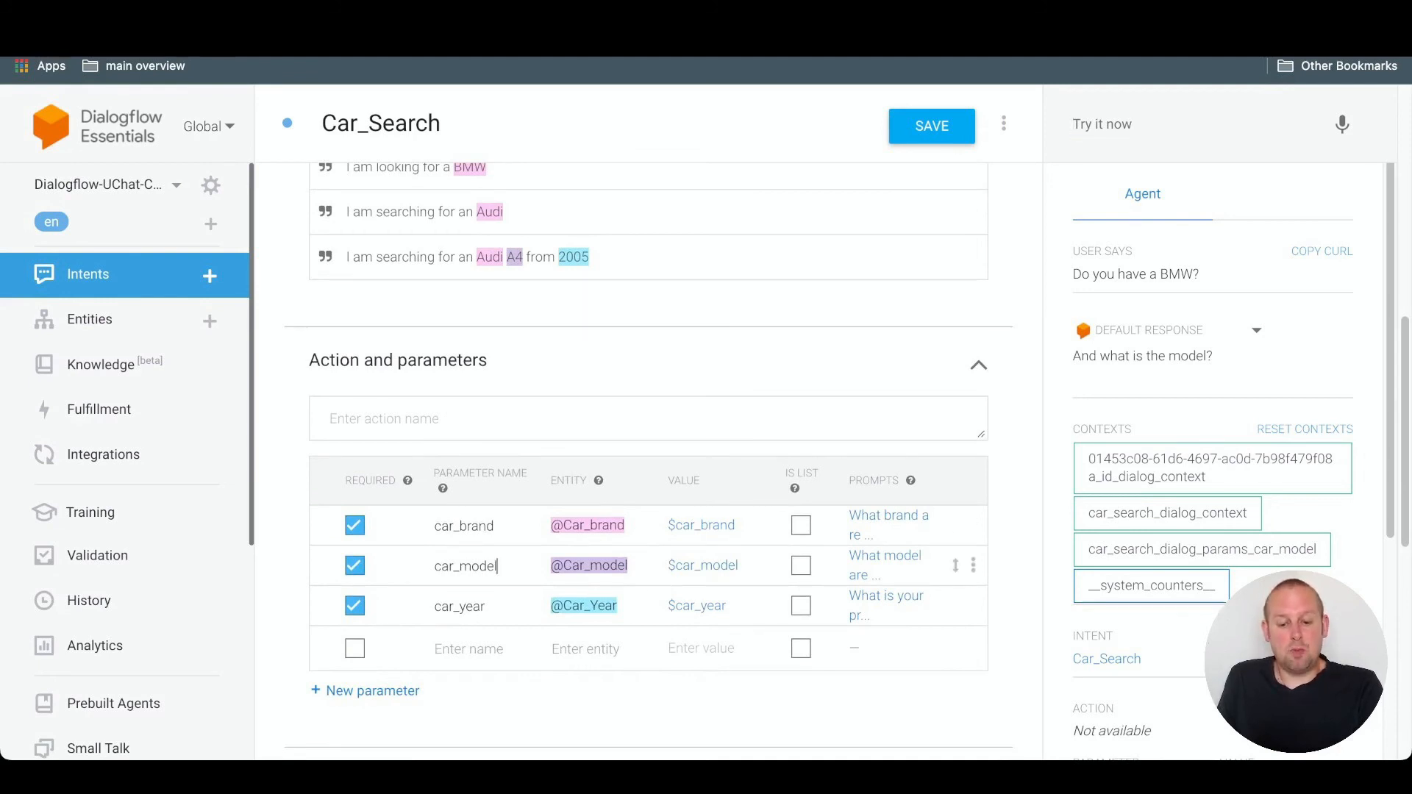
drag(498, 566, 435, 567)
click(1148, 124)
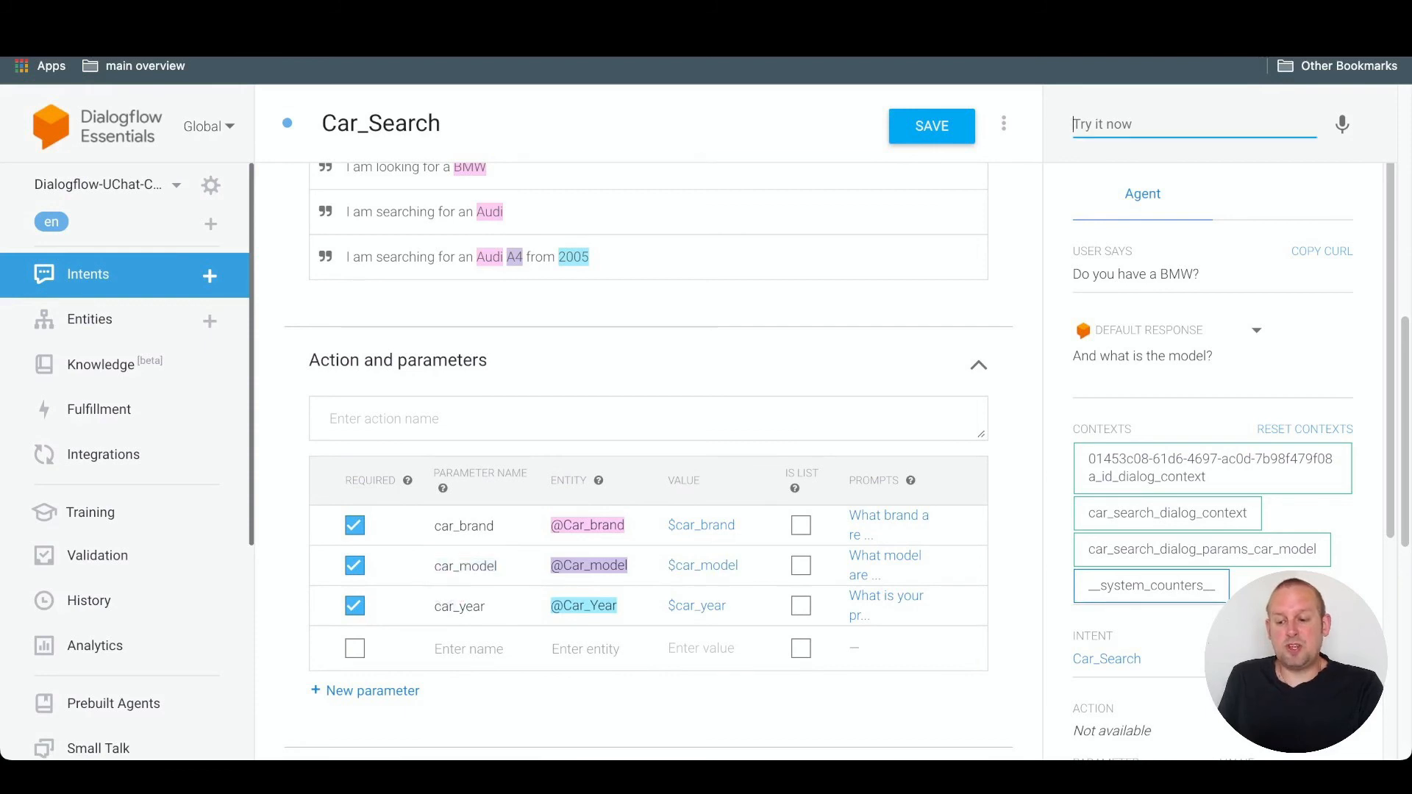
text(I pref)
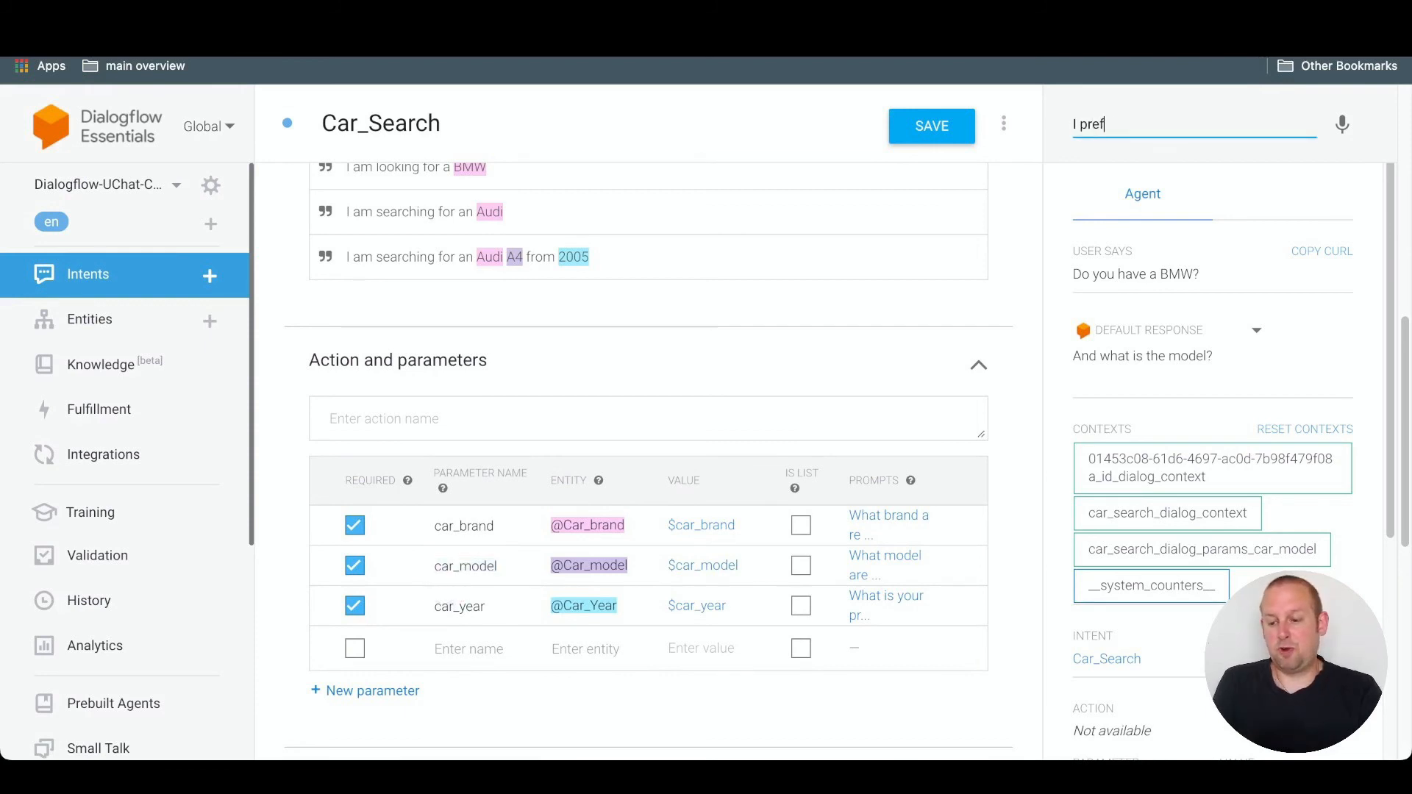
text(er a X7)
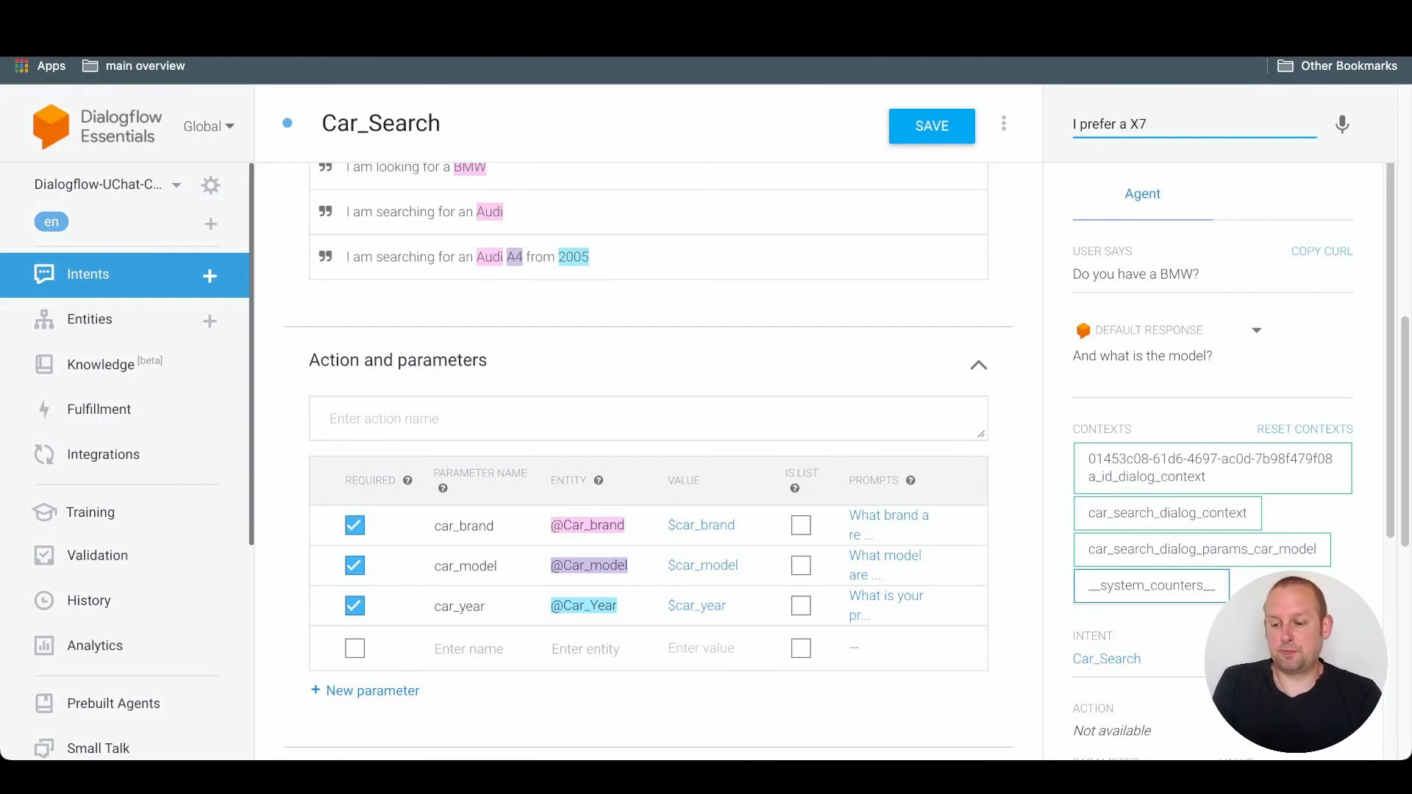
key(Return)
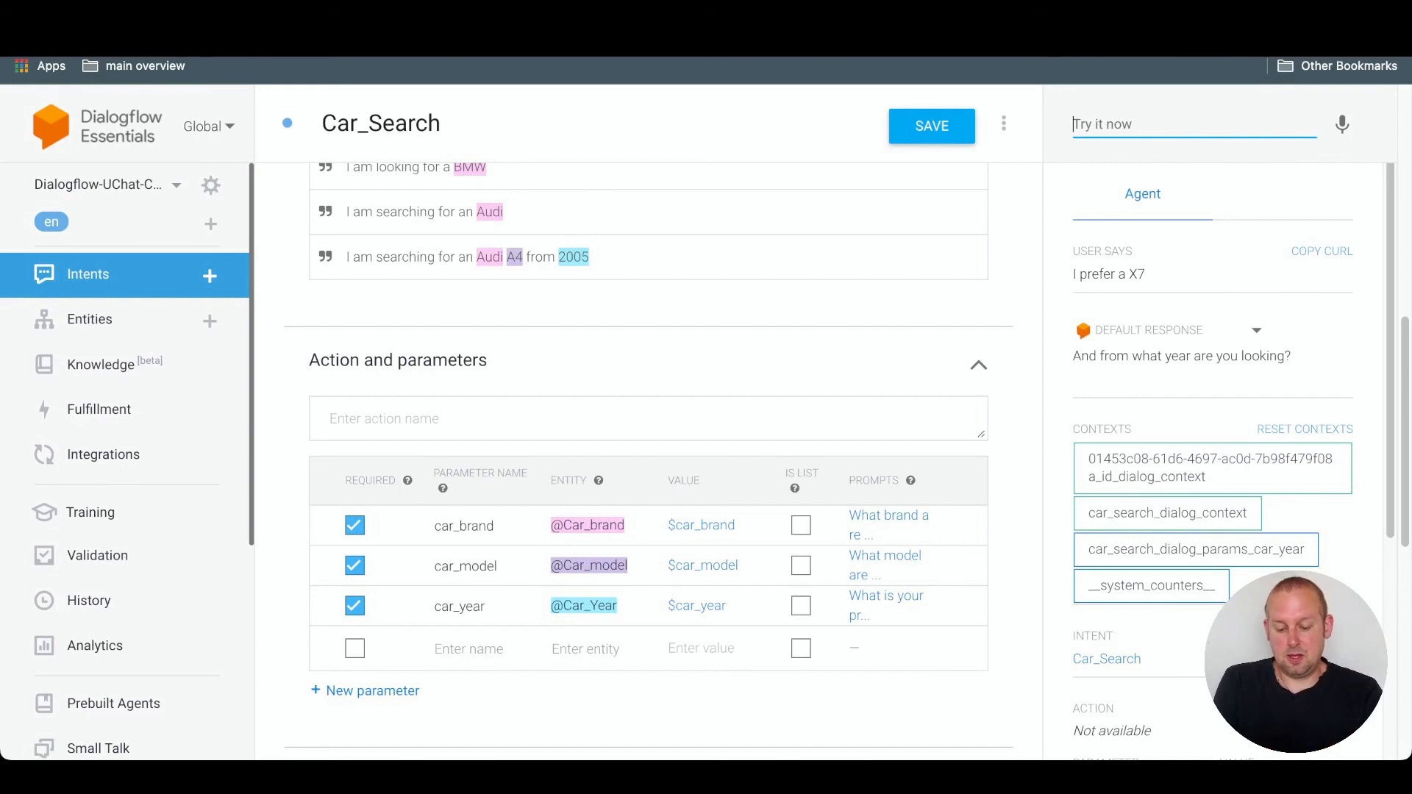
- Answer the agent's year question with "Year 2010"
text(Ye)
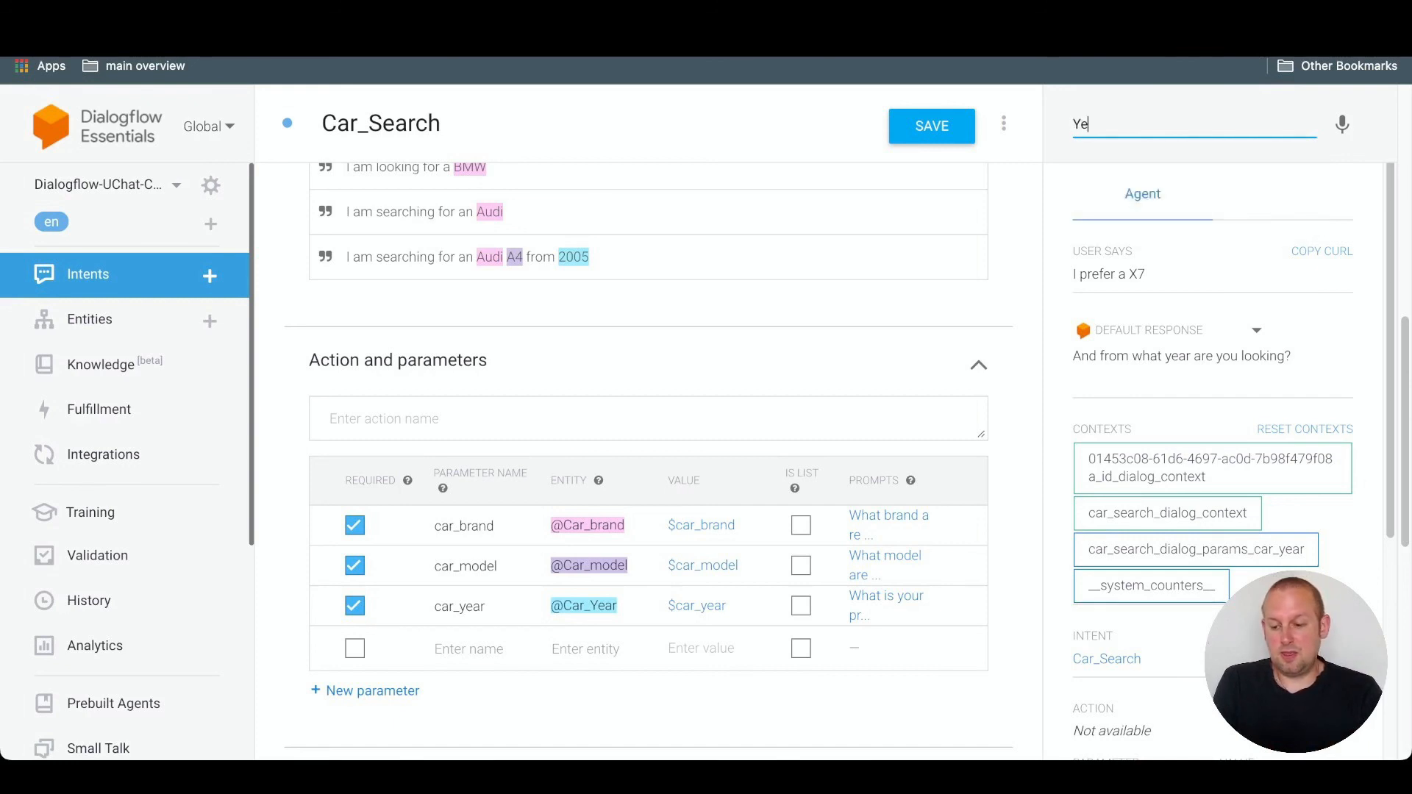
text(ar 2010)
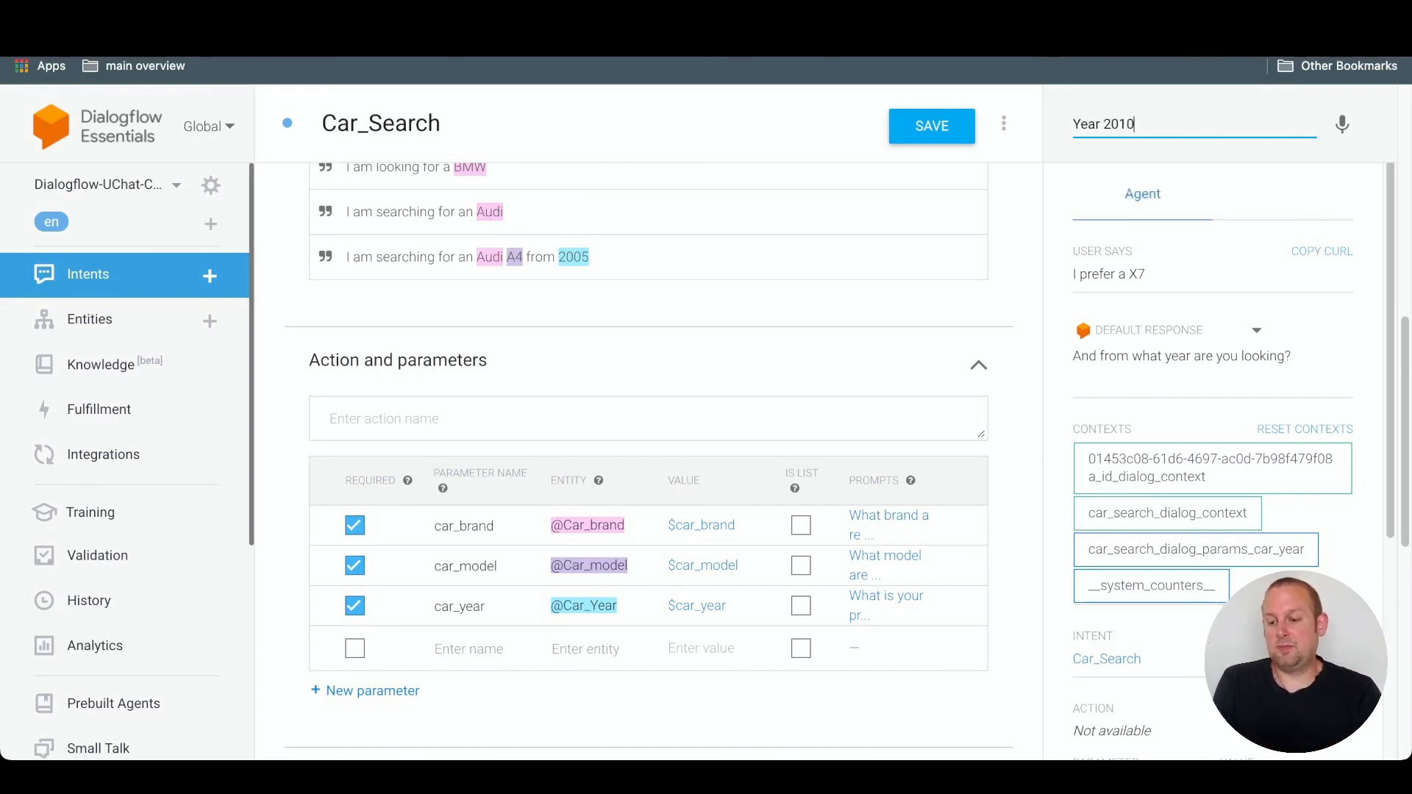
key(Return)
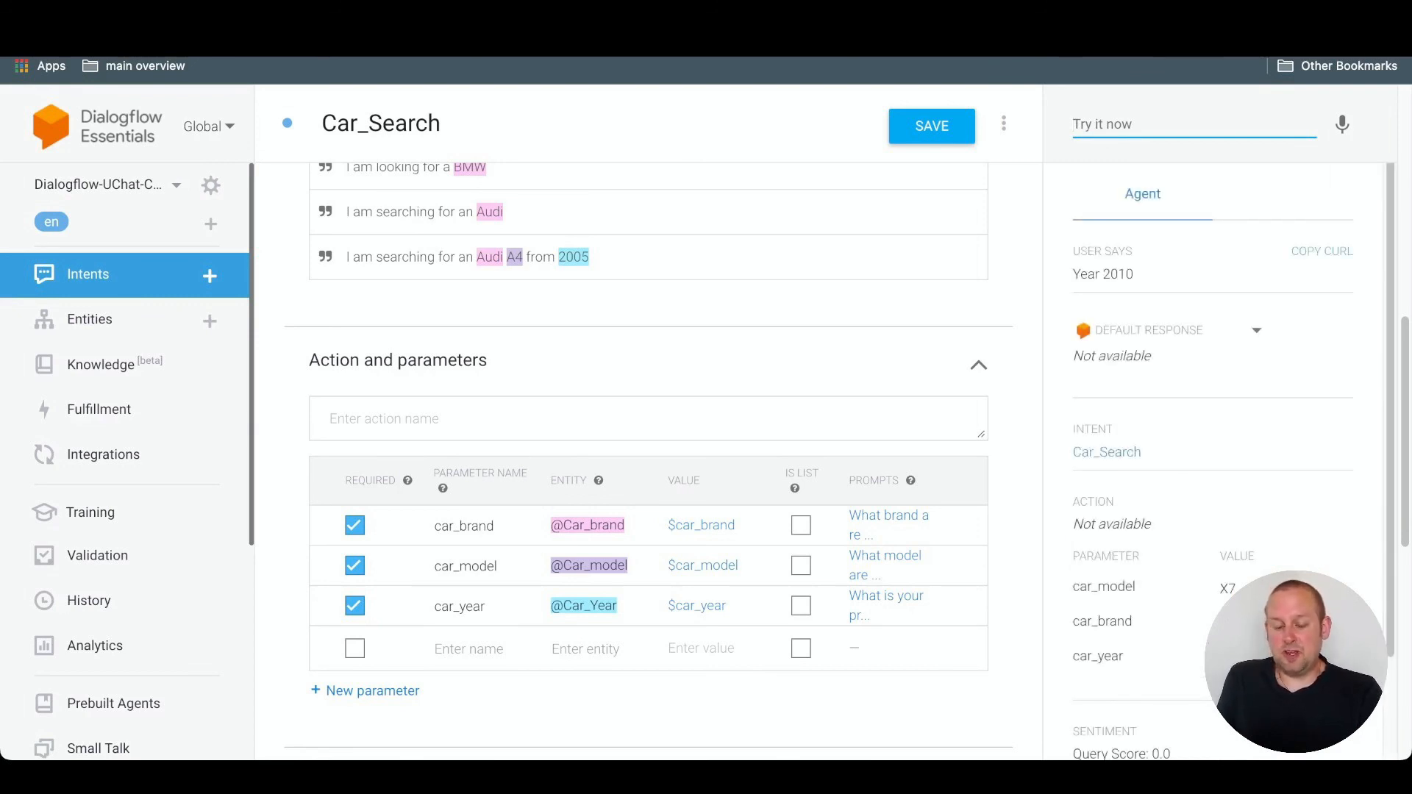
- Examine the car_model, car_brand and car_year values captured in the test result, and review the intent's parameters and responses
scroll(1214, 441, down, 2)
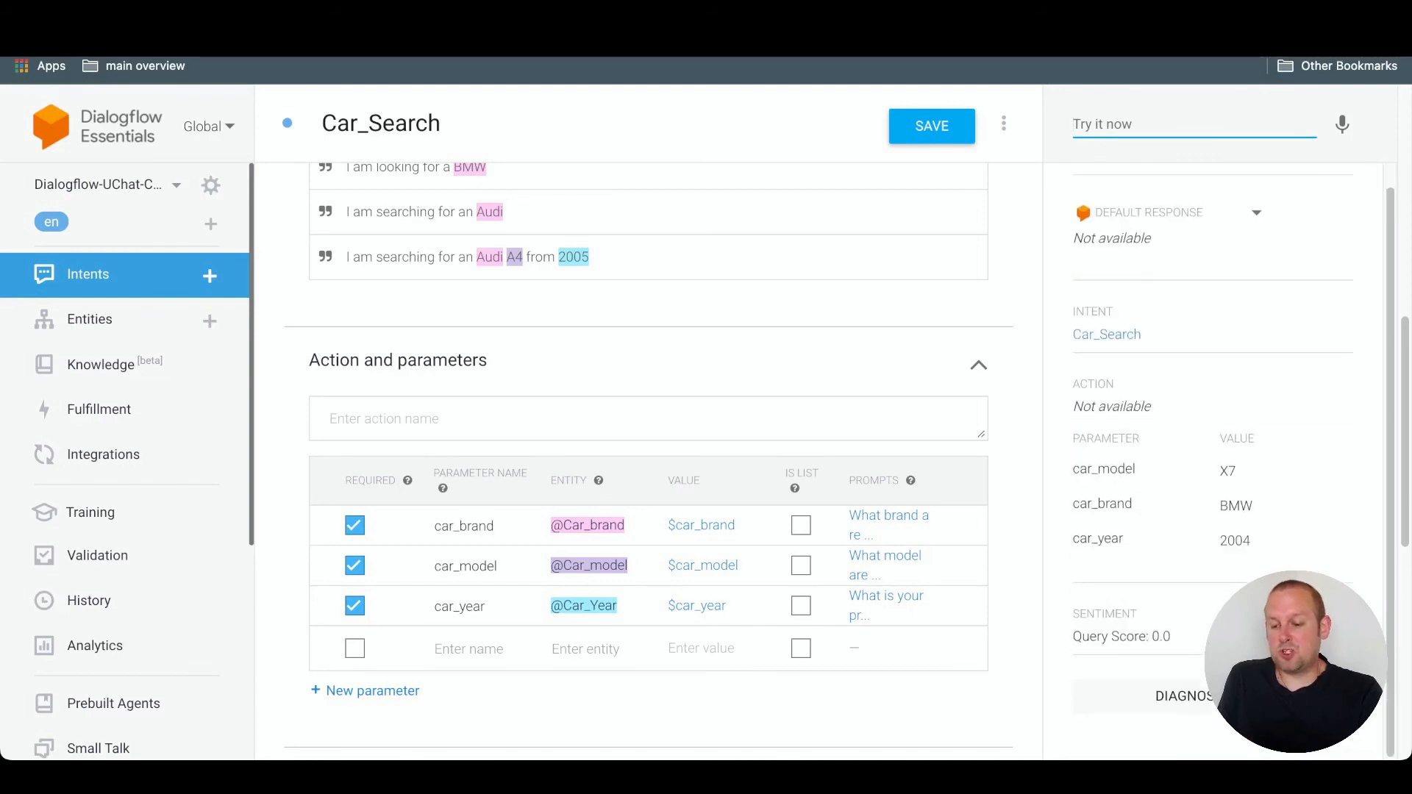
scroll(647, 441, down, 1)
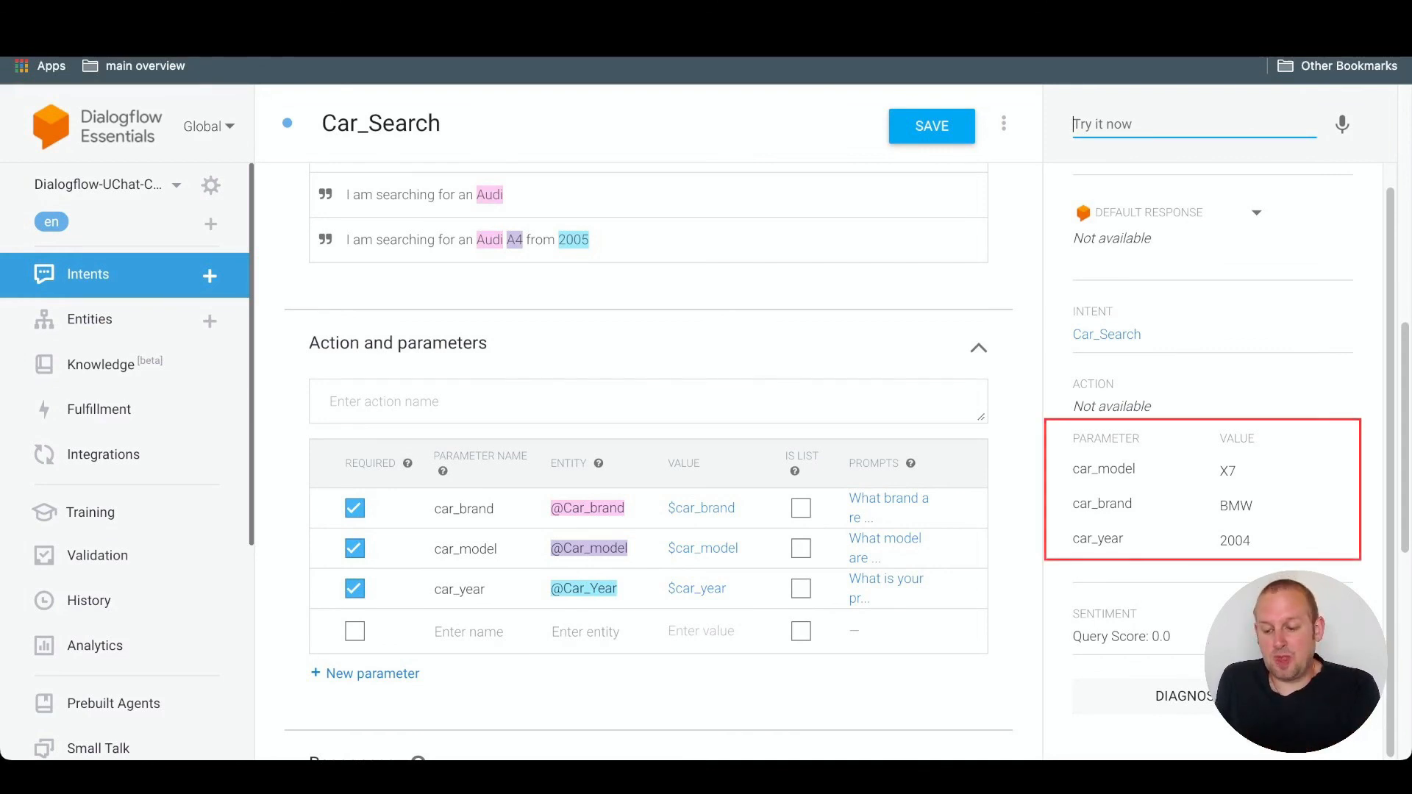
drag(1073, 439, 1238, 472)
click(1243, 472)
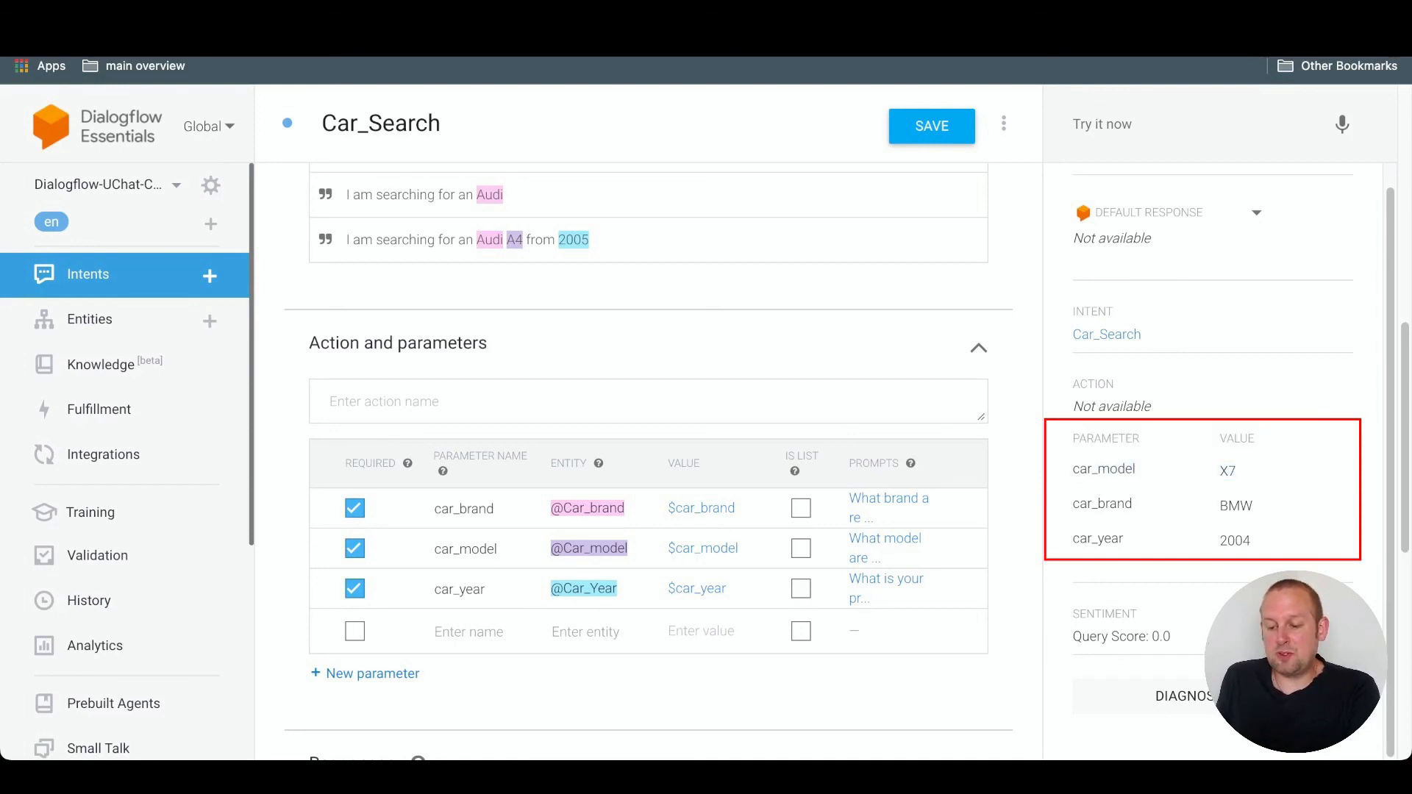
drag(1073, 504, 1254, 506)
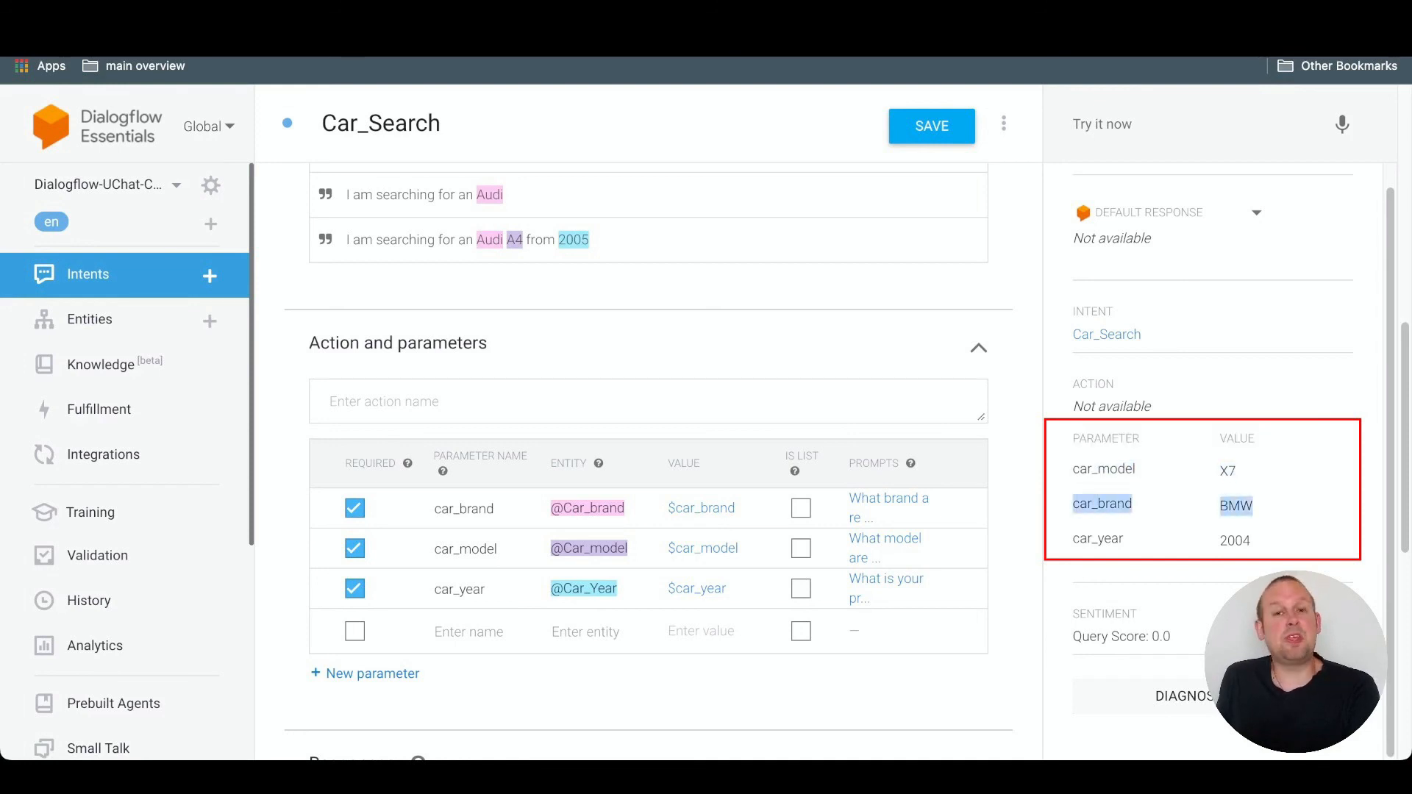
drag(1072, 437, 1124, 539)
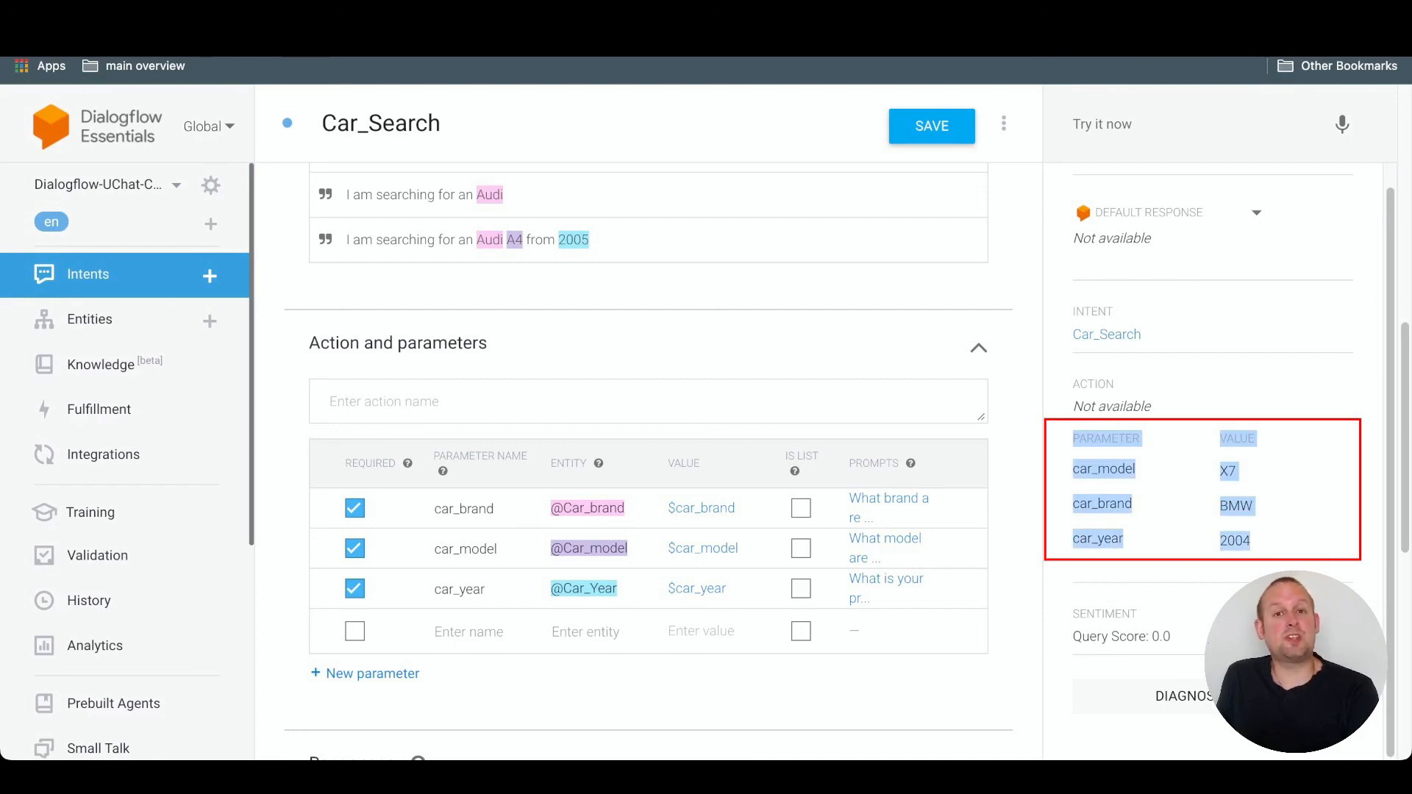
click(1251, 541)
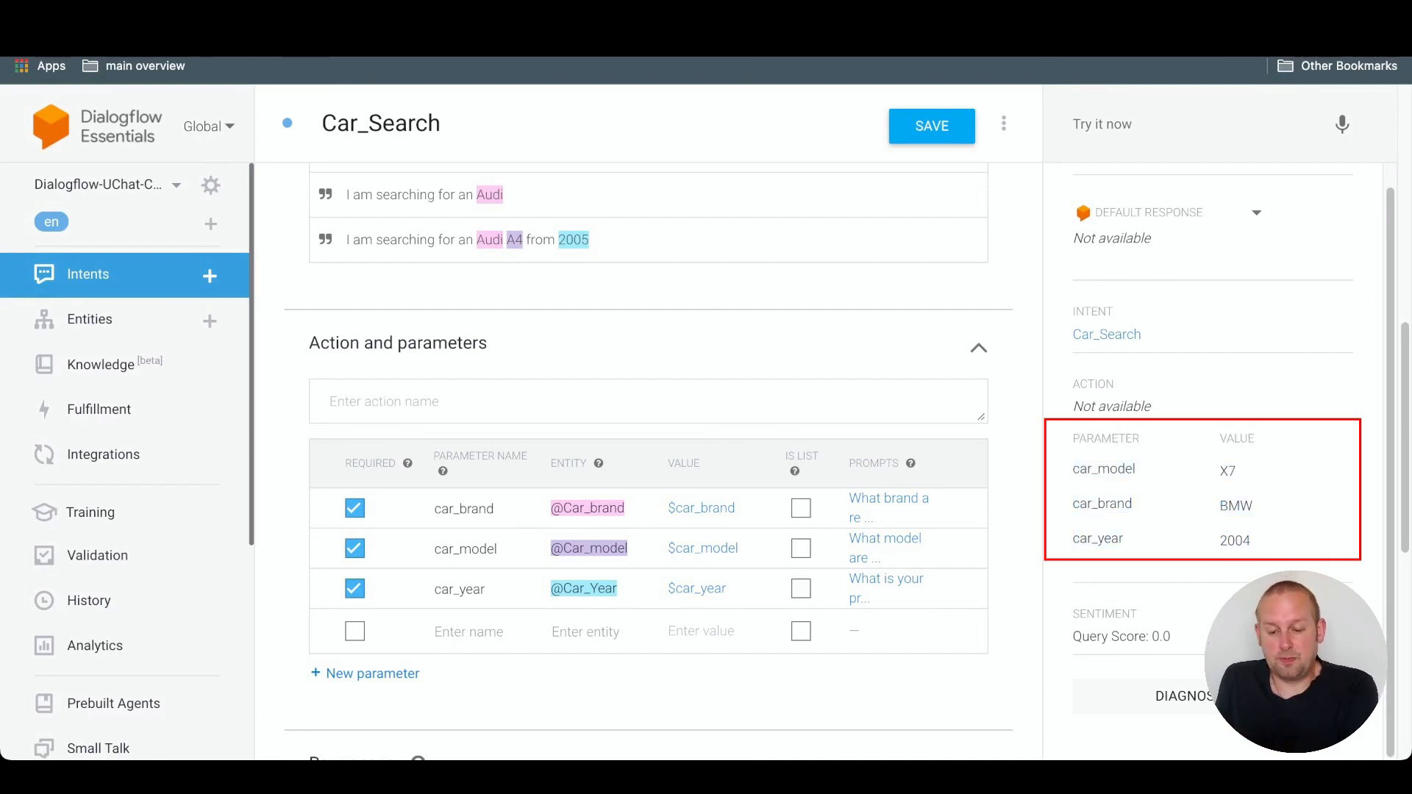
scroll(955, 376, down, 3)
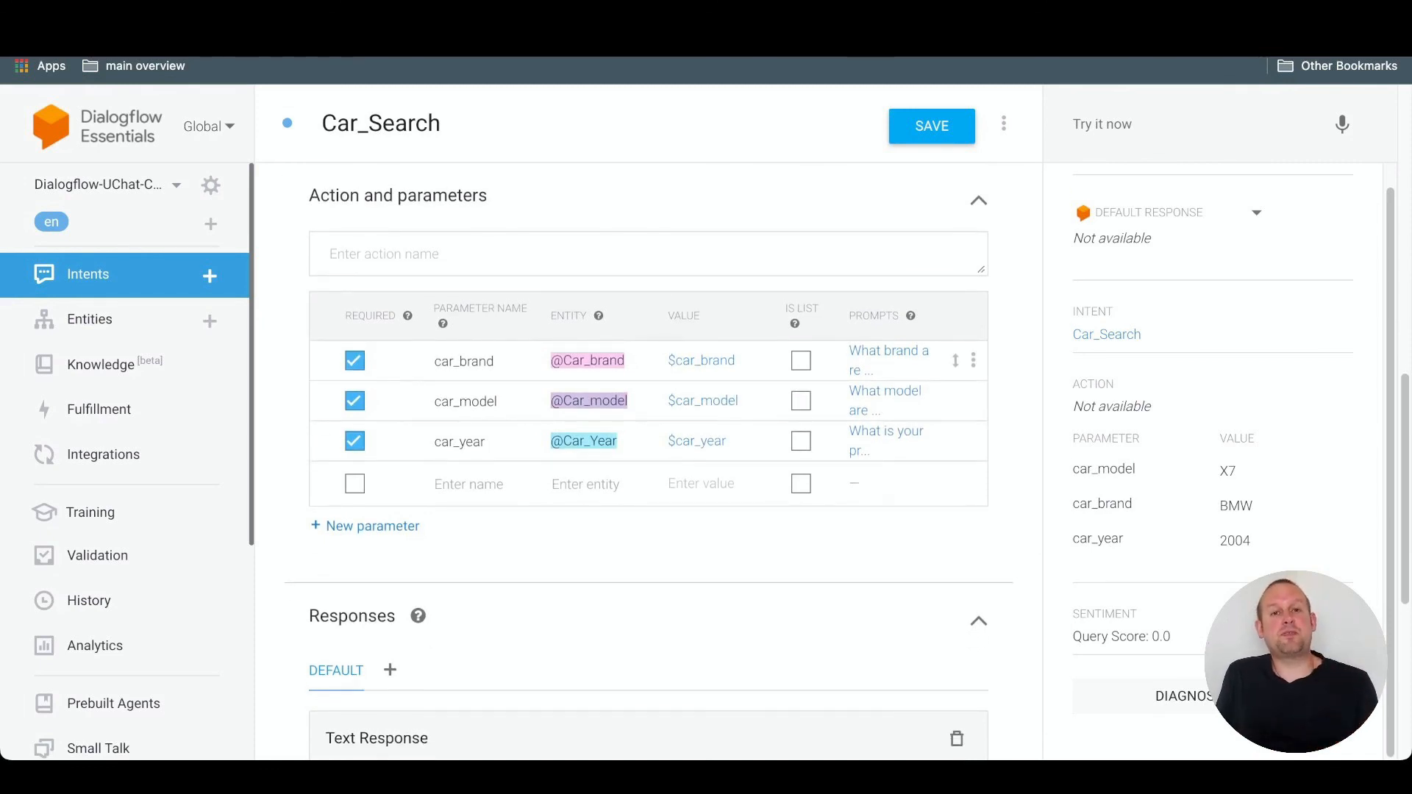
scroll(647, 456, down, 4)
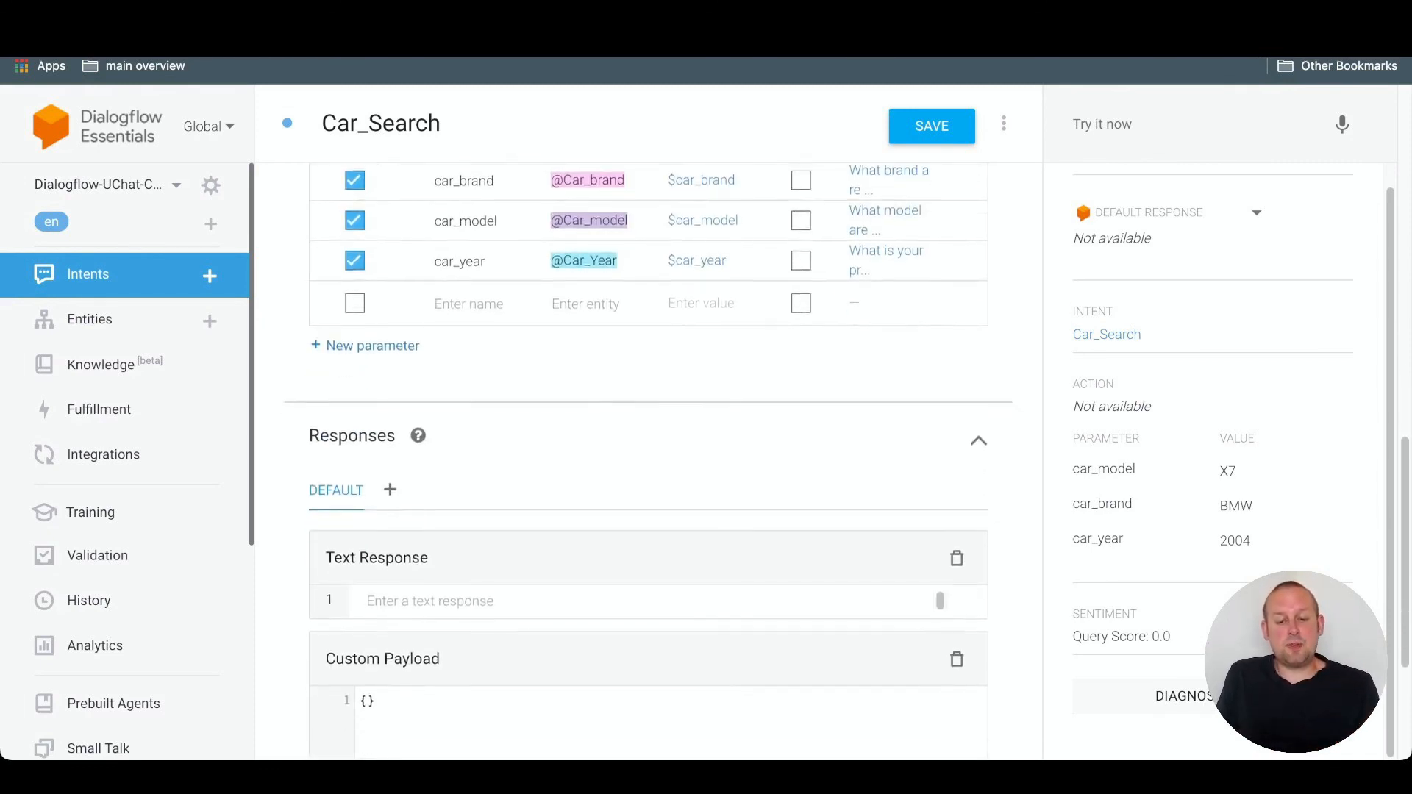